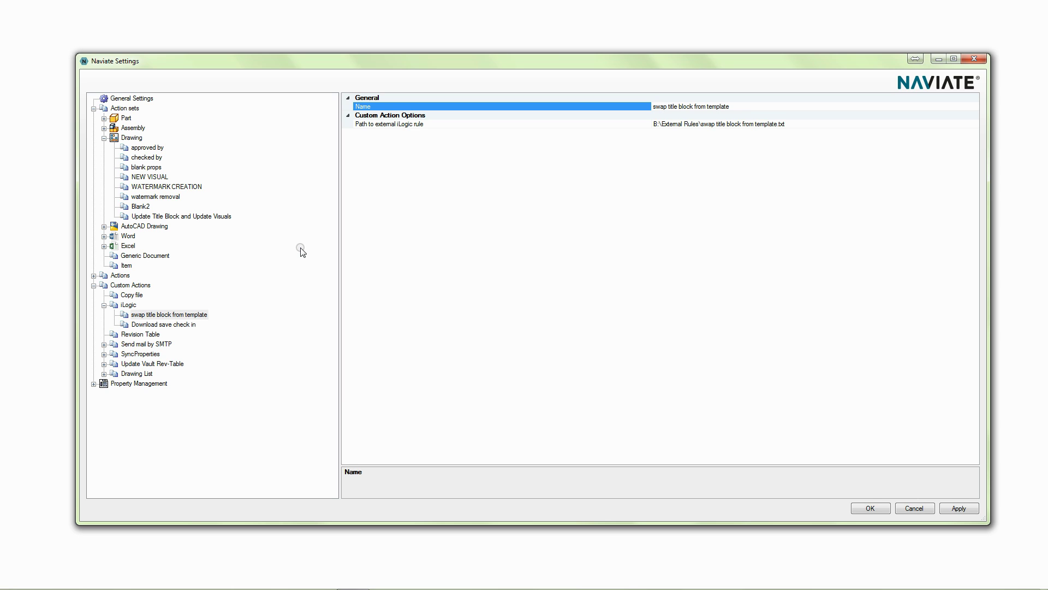
Display the iLogic action 'swap title block from template' and its external rule file path.
click(126, 307)
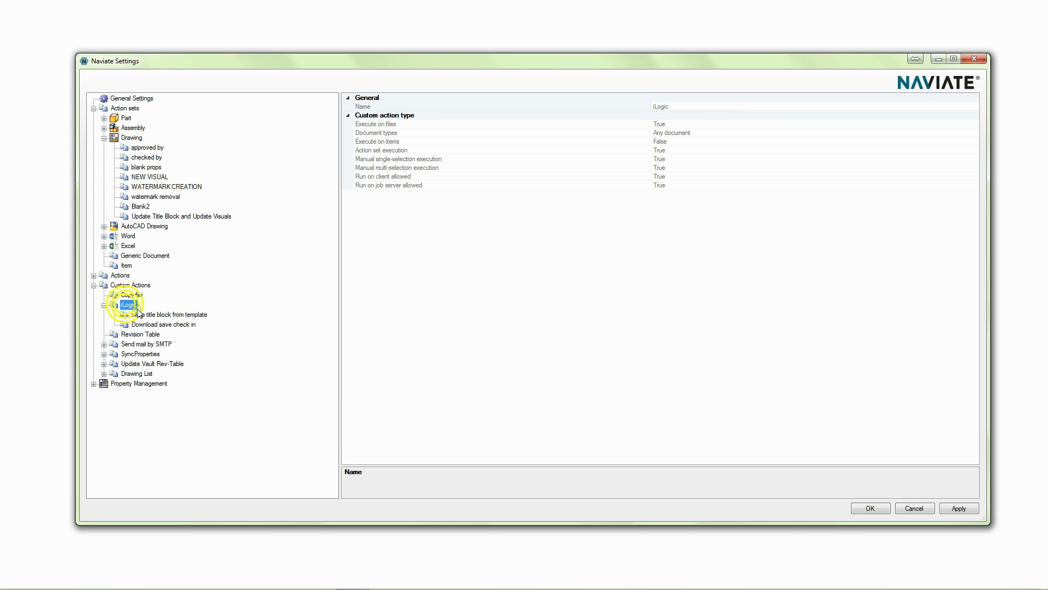
right_click(126, 307)
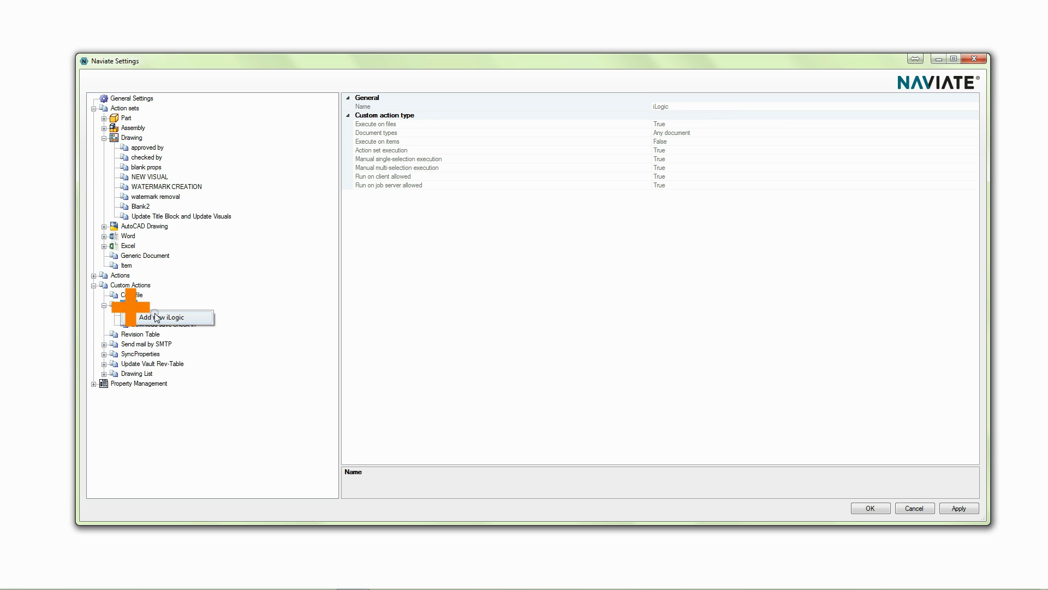
click(248, 321)
click(197, 315)
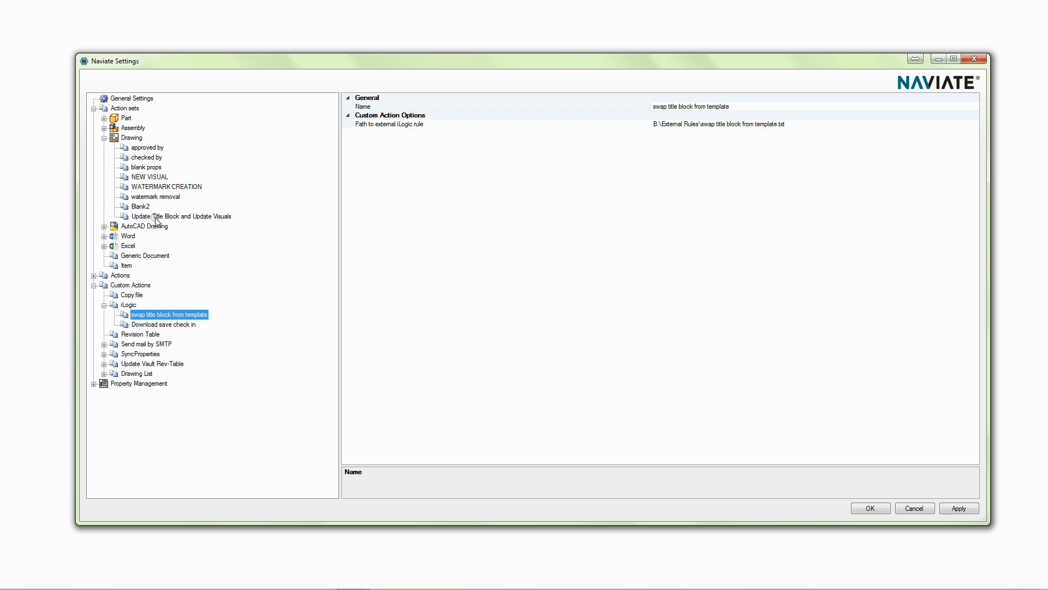
Select the Update Title Block and Update Visuals action set and view its properties.
click(155, 218)
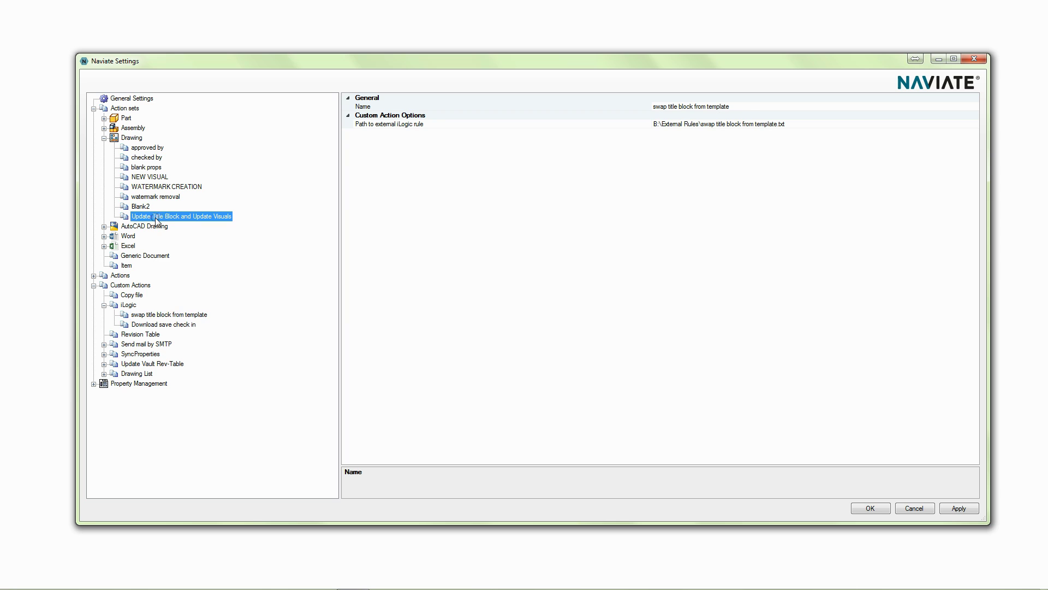
right_click(121, 141)
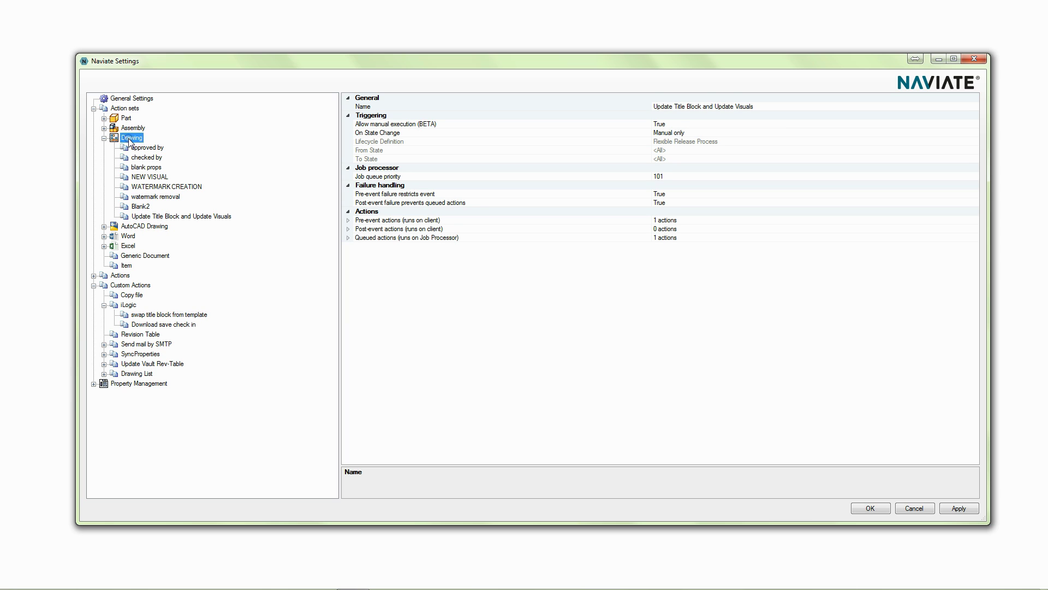
click(214, 216)
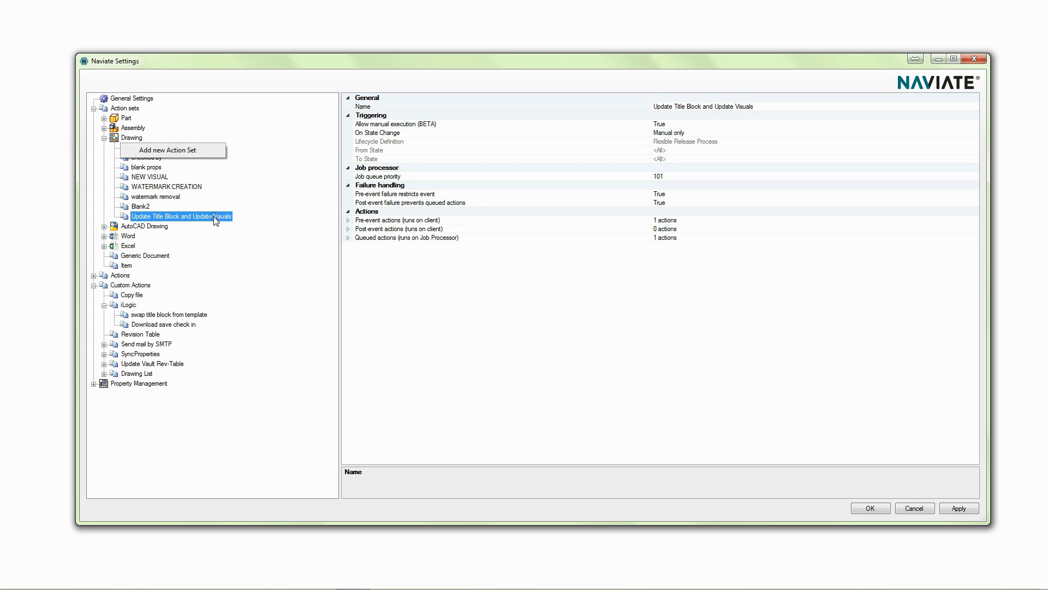
click(720, 285)
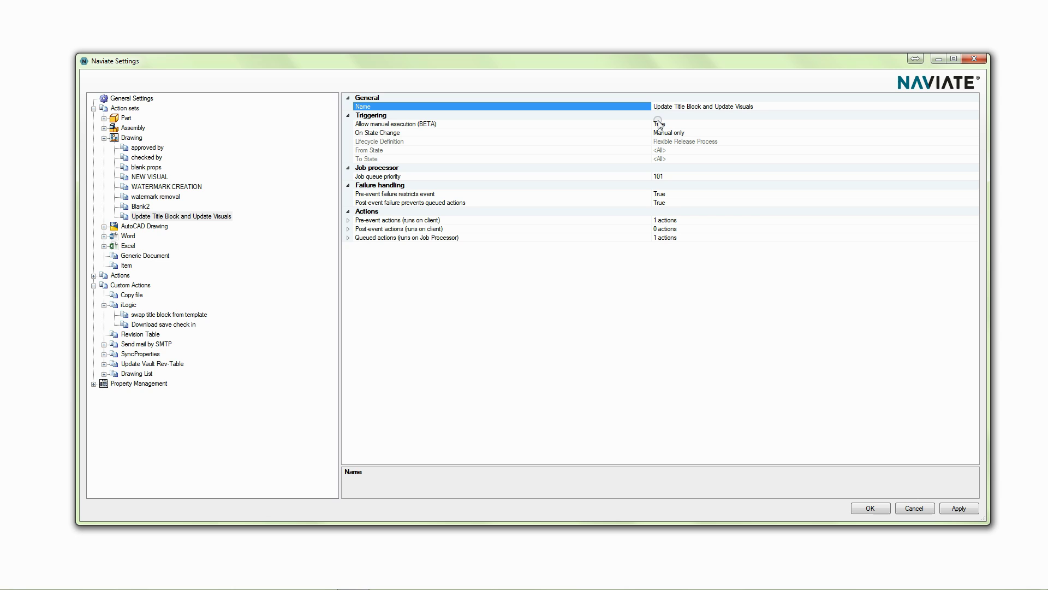
Try the On State Change trigger options: Released, Specific state, lifecycle definition, From and To states.
click(703, 133)
click(974, 132)
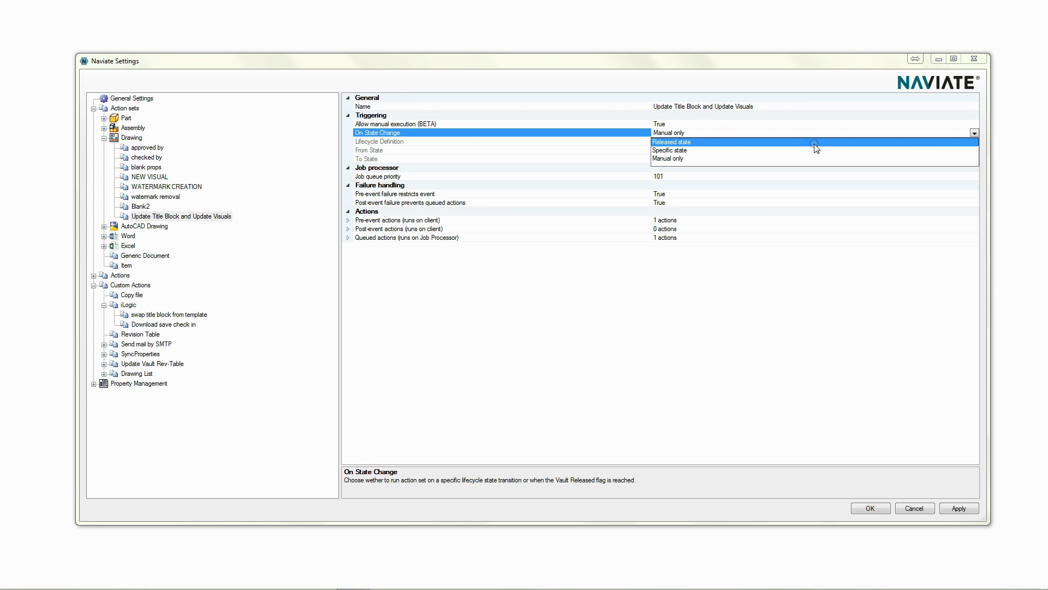
click(686, 143)
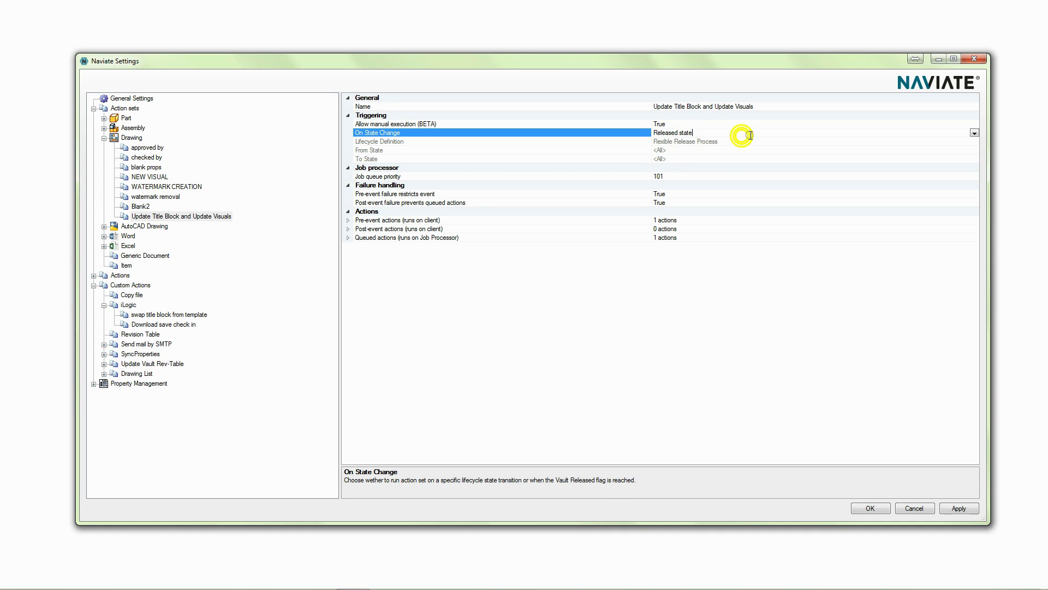
click(974, 133)
click(883, 151)
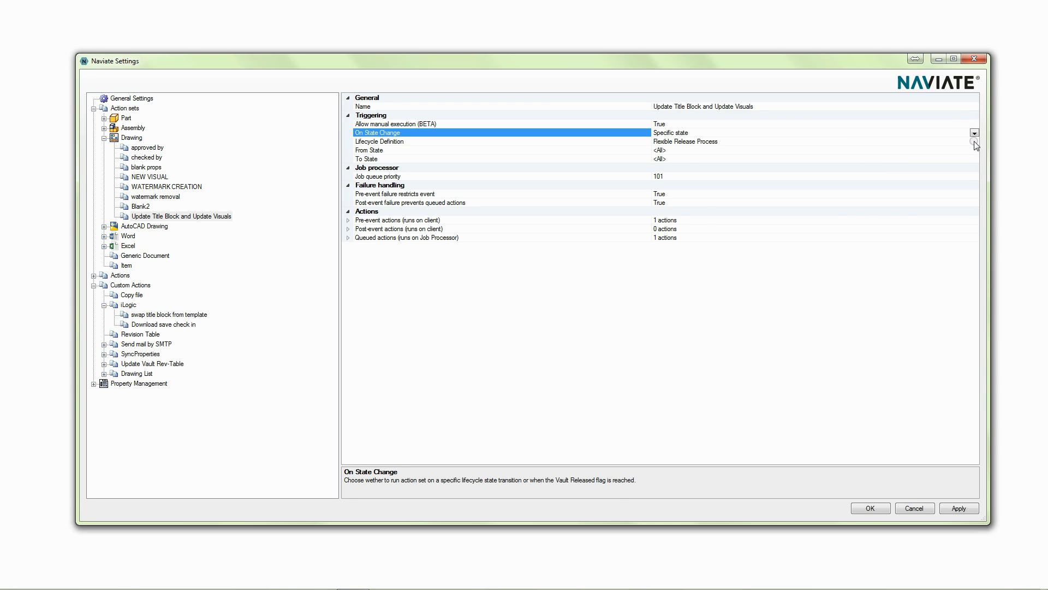
click(975, 140)
click(975, 141)
click(976, 151)
click(974, 149)
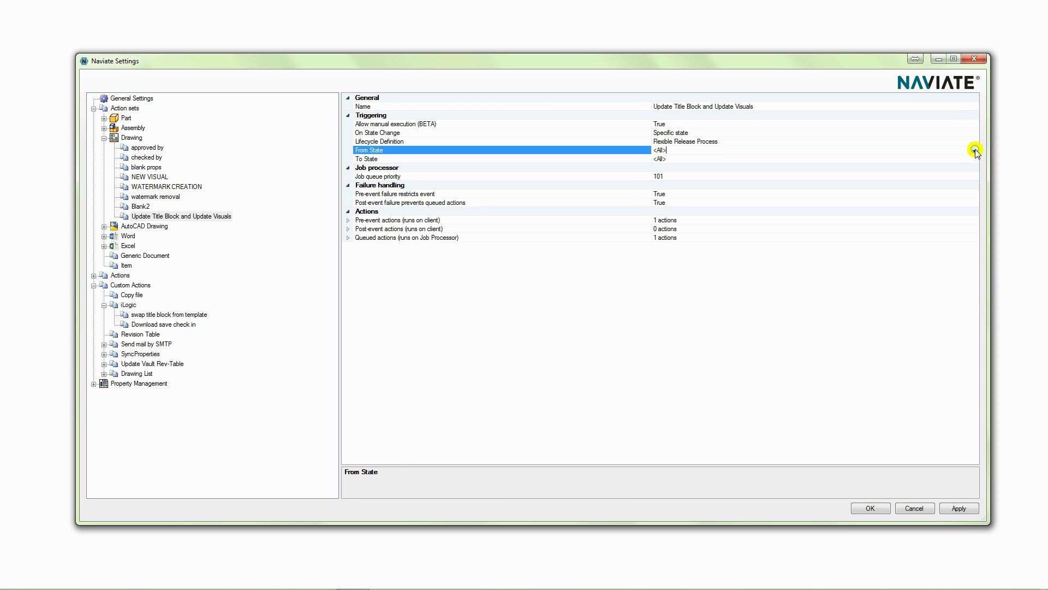
click(975, 150)
click(975, 159)
click(975, 160)
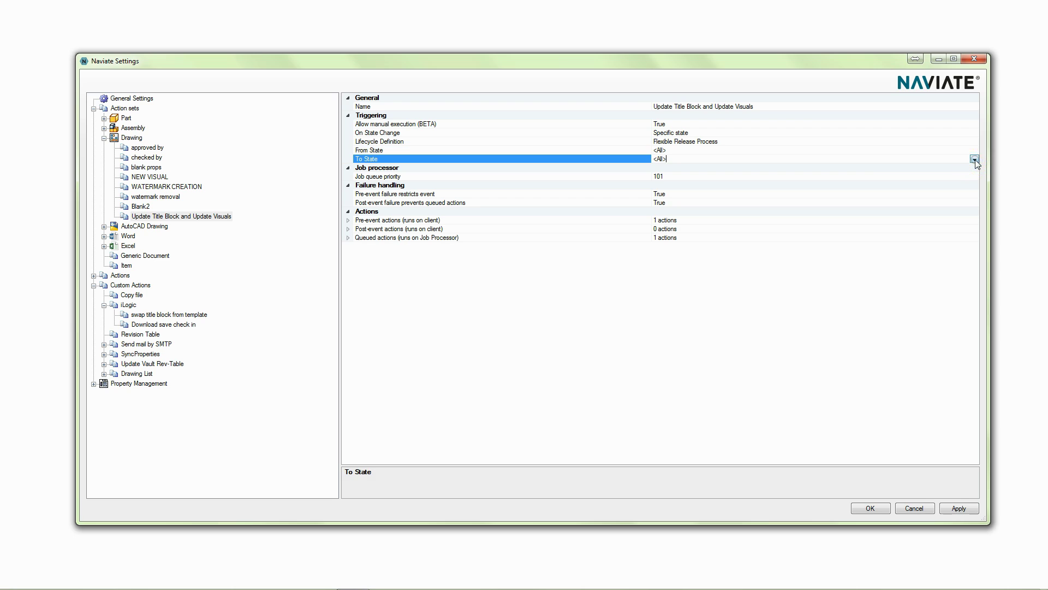
click(975, 159)
click(975, 159)
Return the action set's trigger to Manual only.
click(685, 132)
click(974, 134)
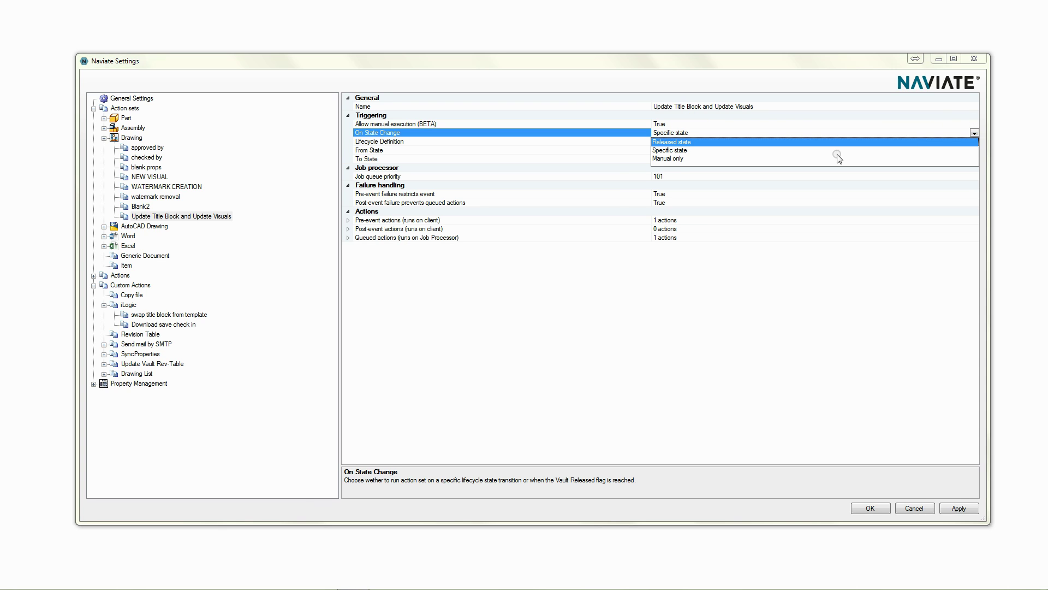
click(666, 158)
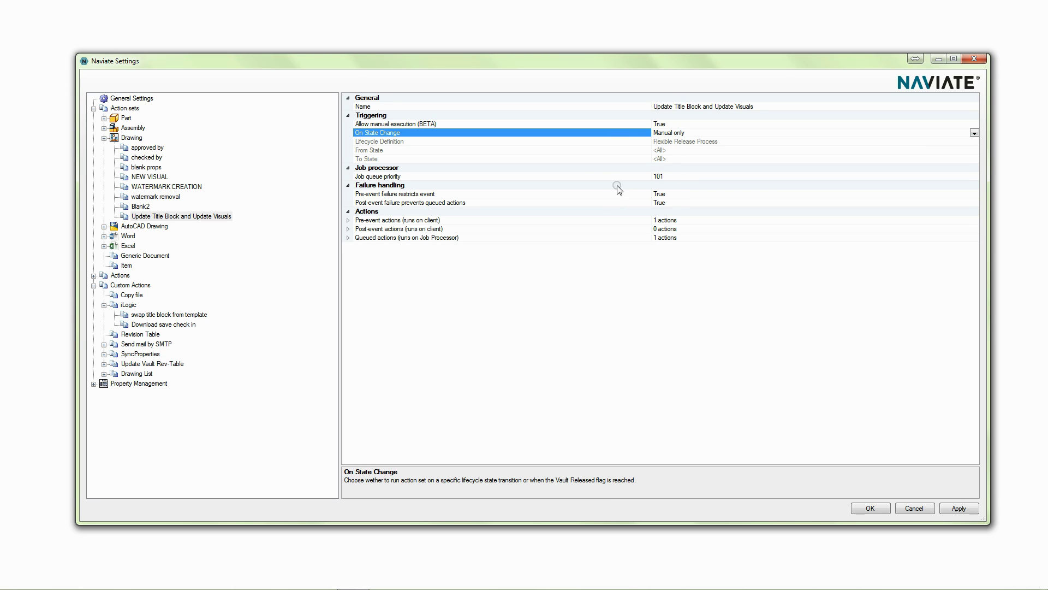
click(584, 185)
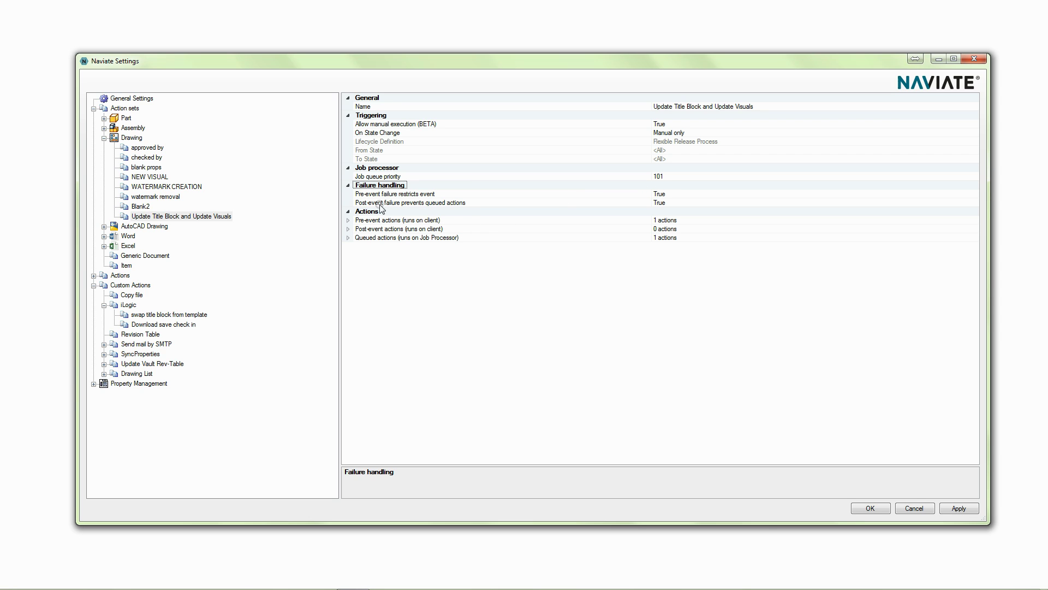
Remove 'swap title block from template' from the action set's pre-event actions.
click(349, 221)
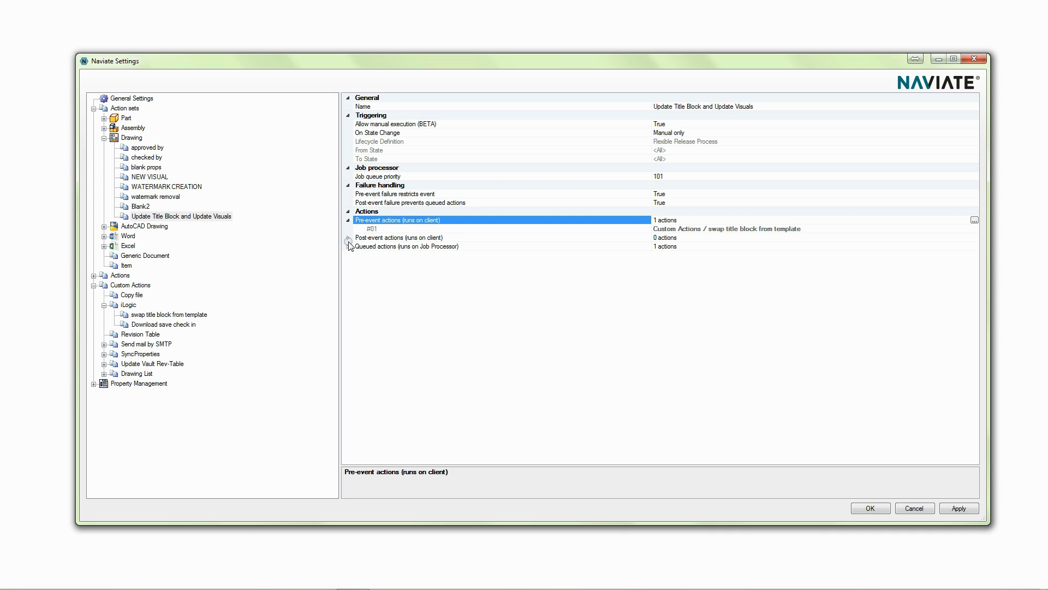
click(349, 239)
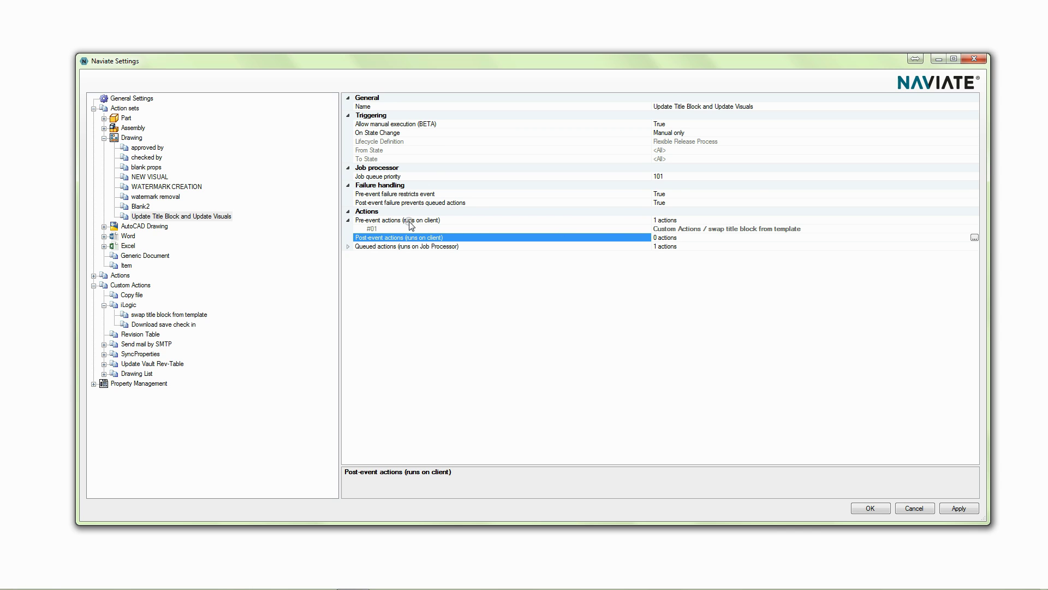
click(409, 220)
click(974, 221)
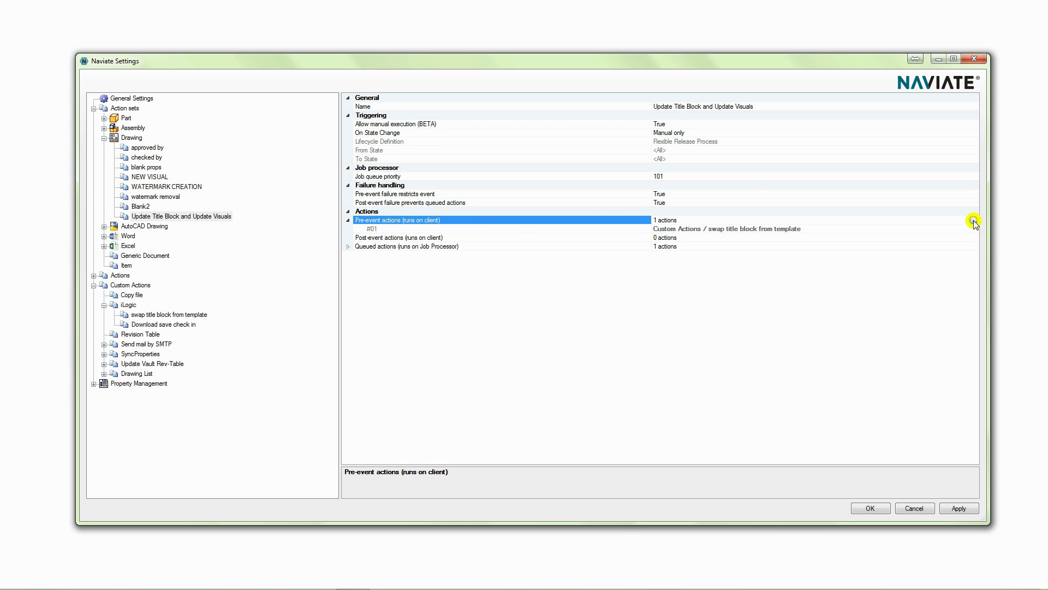
click(584, 228)
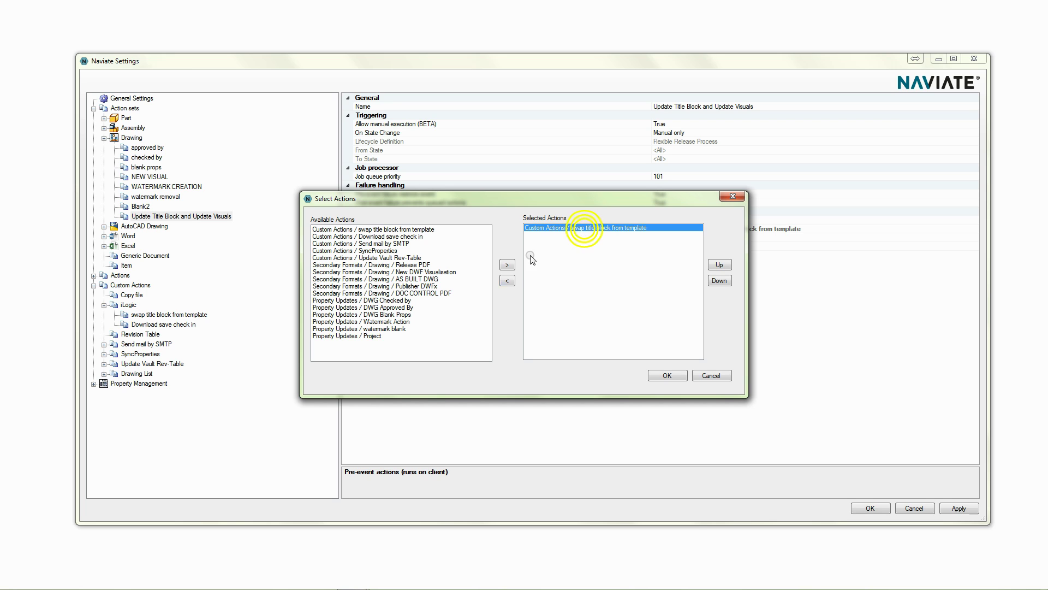
click(507, 280)
click(667, 376)
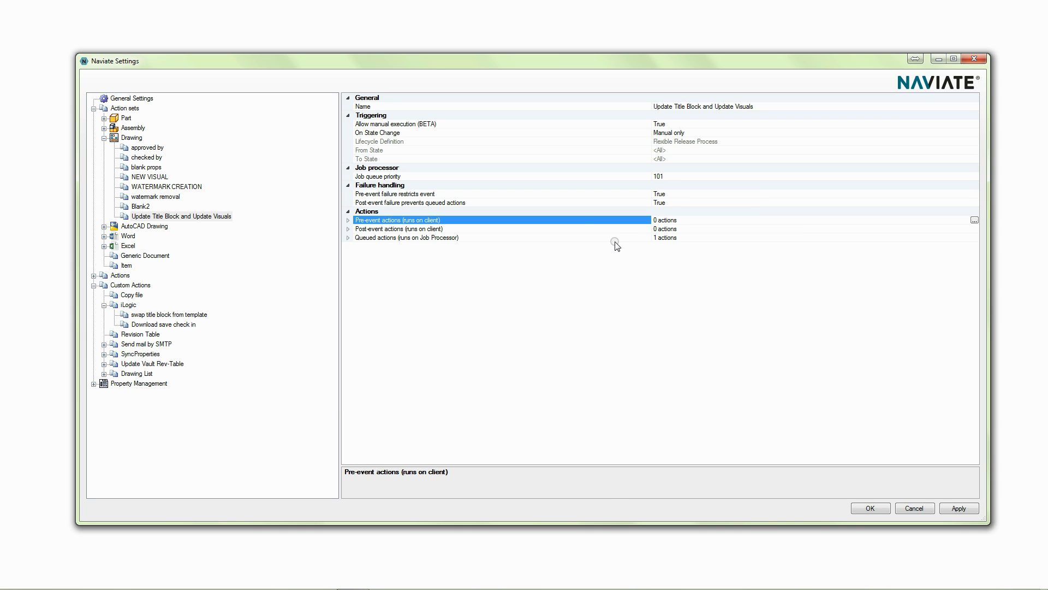
Add 'swap title block from template' to the Job Processor queued actions and check both entries.
click(608, 238)
click(974, 237)
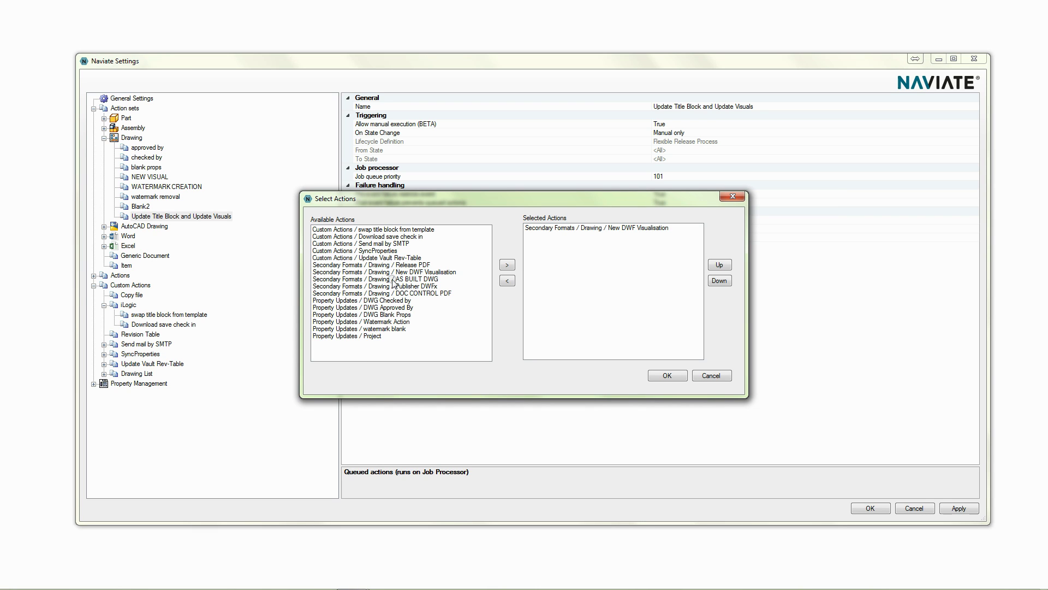
click(416, 229)
click(507, 265)
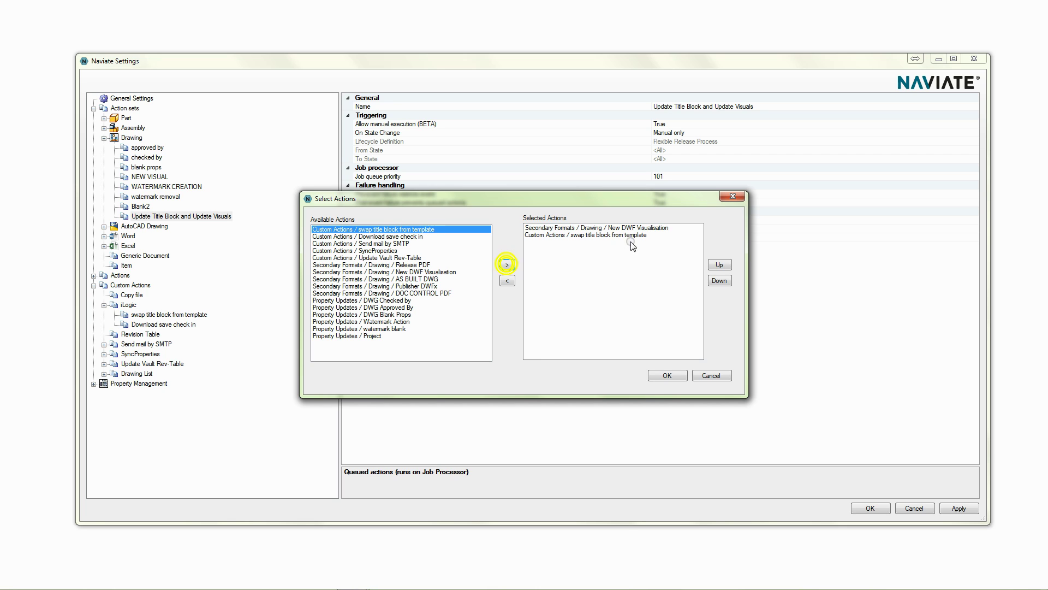
click(616, 236)
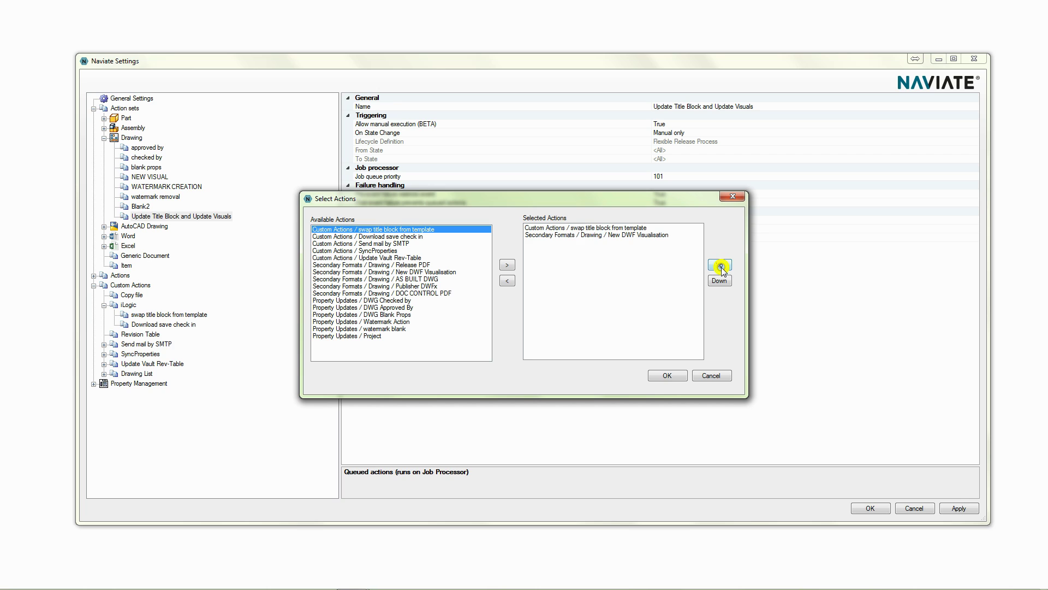
click(665, 376)
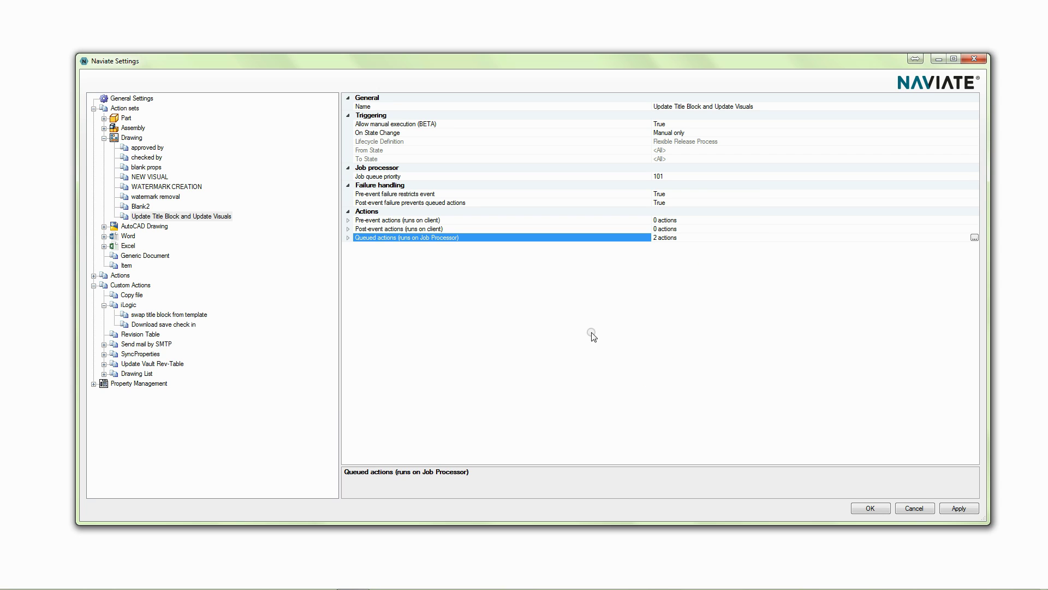
click(349, 238)
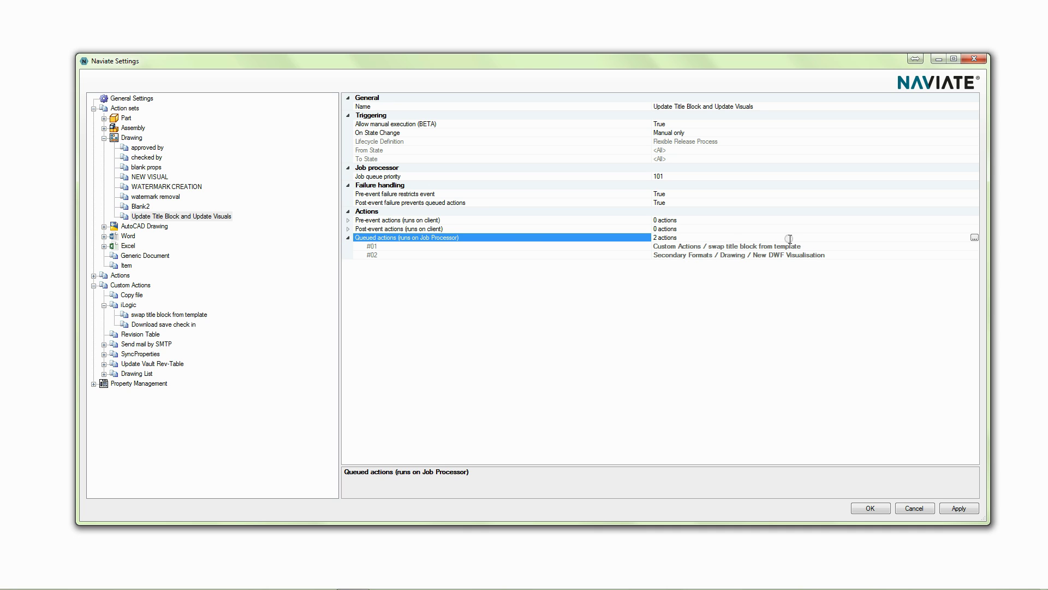
click(774, 245)
Confirm the Naviate settings, launch Vault Professional 2016 and Job Processor, and move Job Processor lower right.
click(798, 364)
click(859, 508)
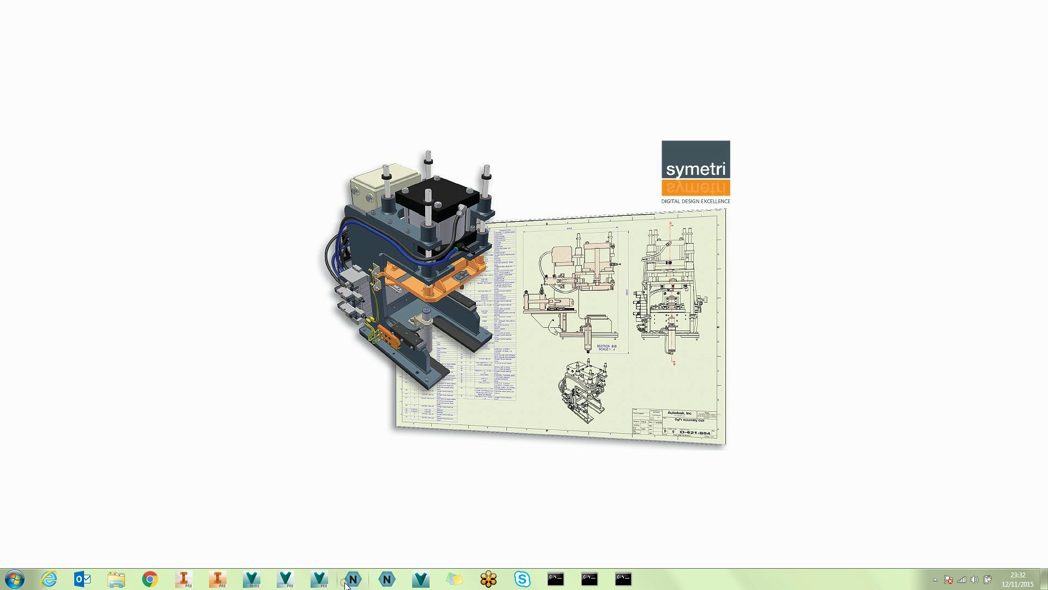
click(318, 580)
click(417, 583)
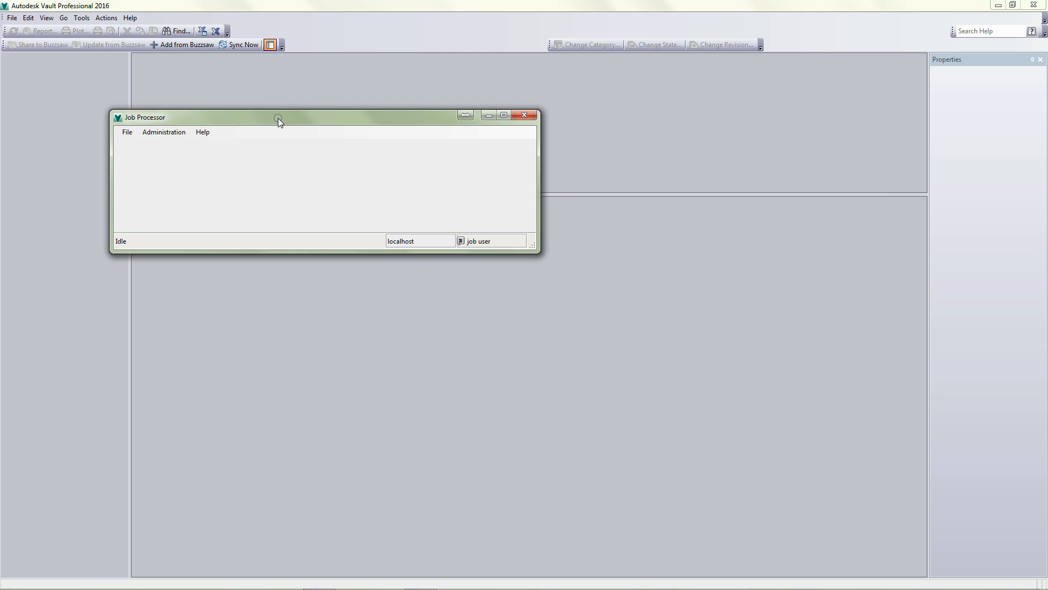
drag(277, 118, 728, 345)
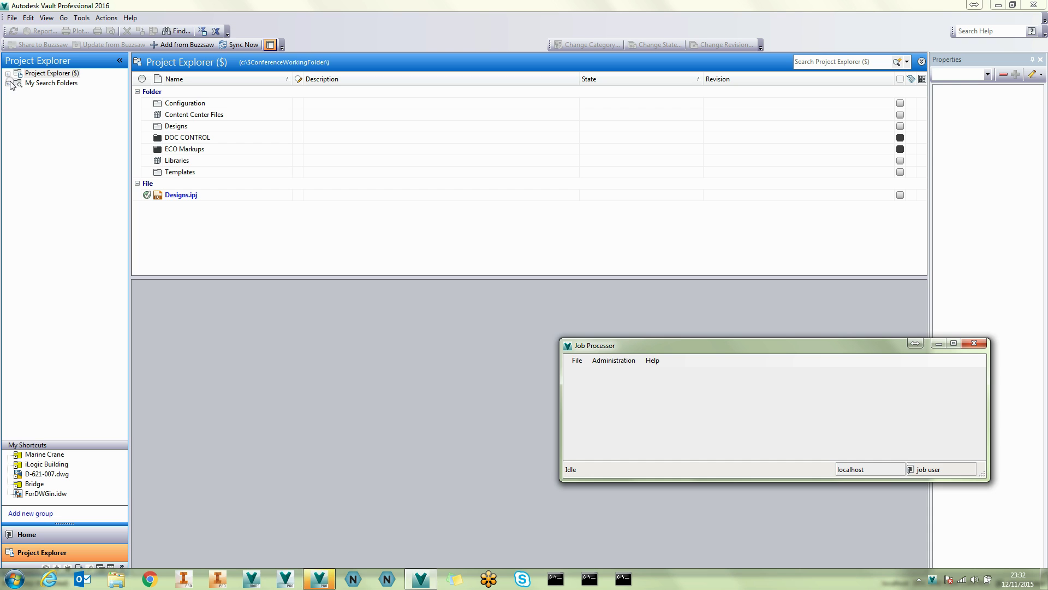
Browse Designs > Projects > Offshore Equipment and preview Separator Vessel Layout.dwg's revision A drawing.
click(8, 73)
click(18, 103)
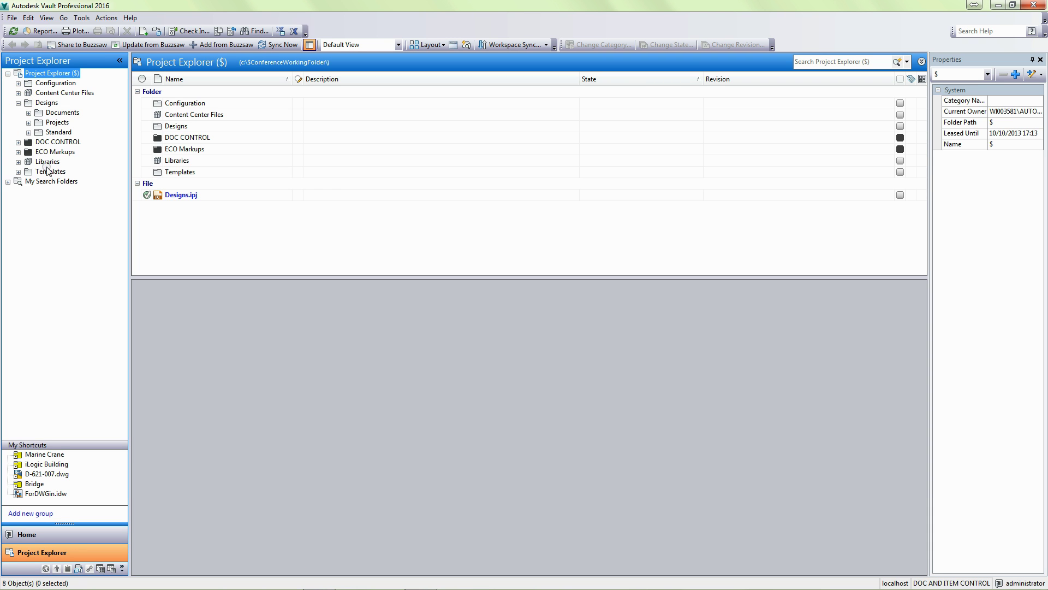
click(28, 122)
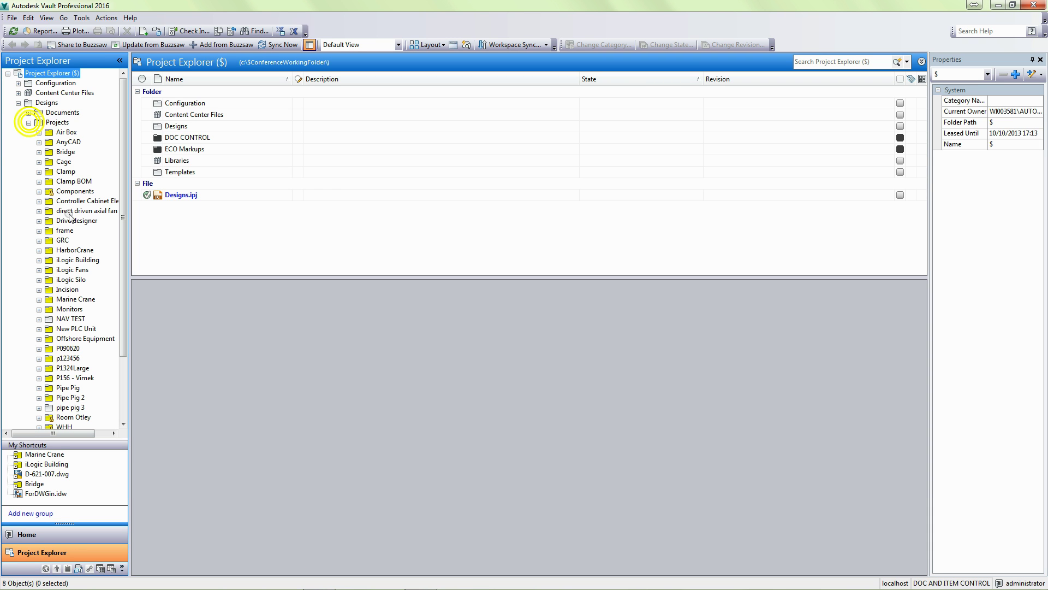
click(77, 339)
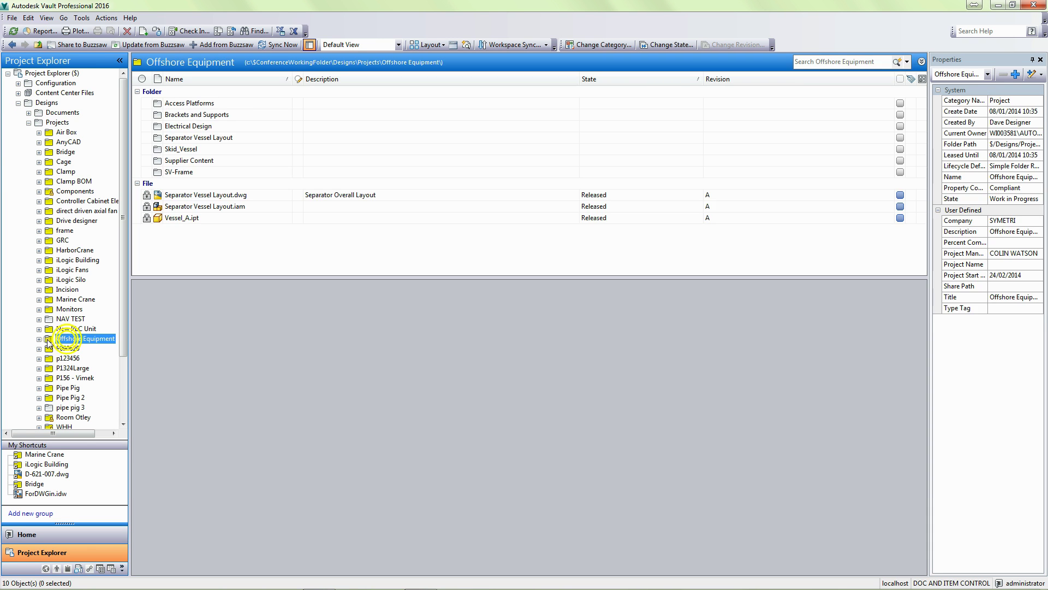
click(214, 198)
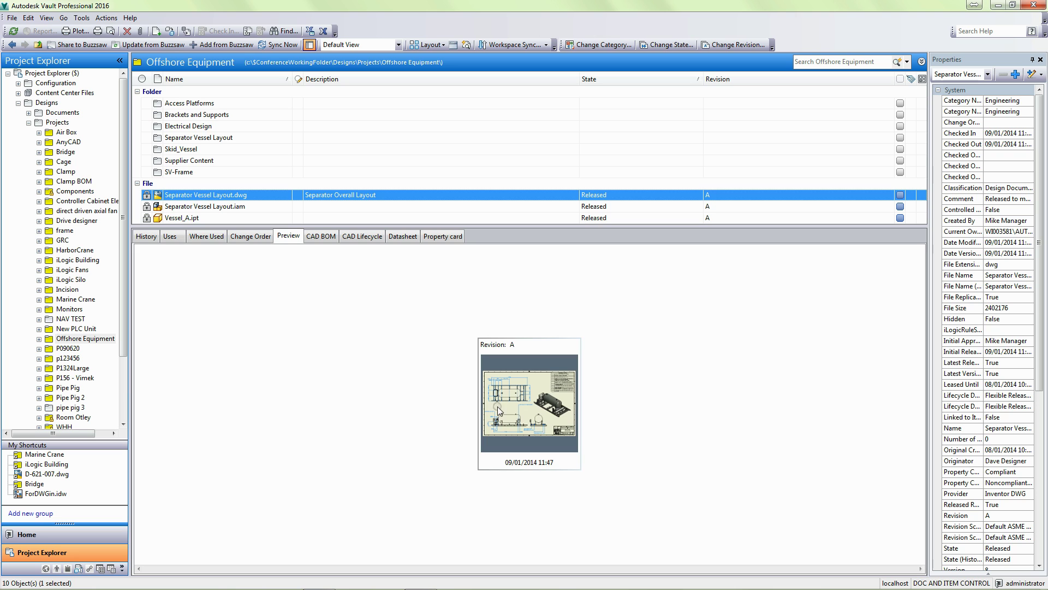
double_click(536, 404)
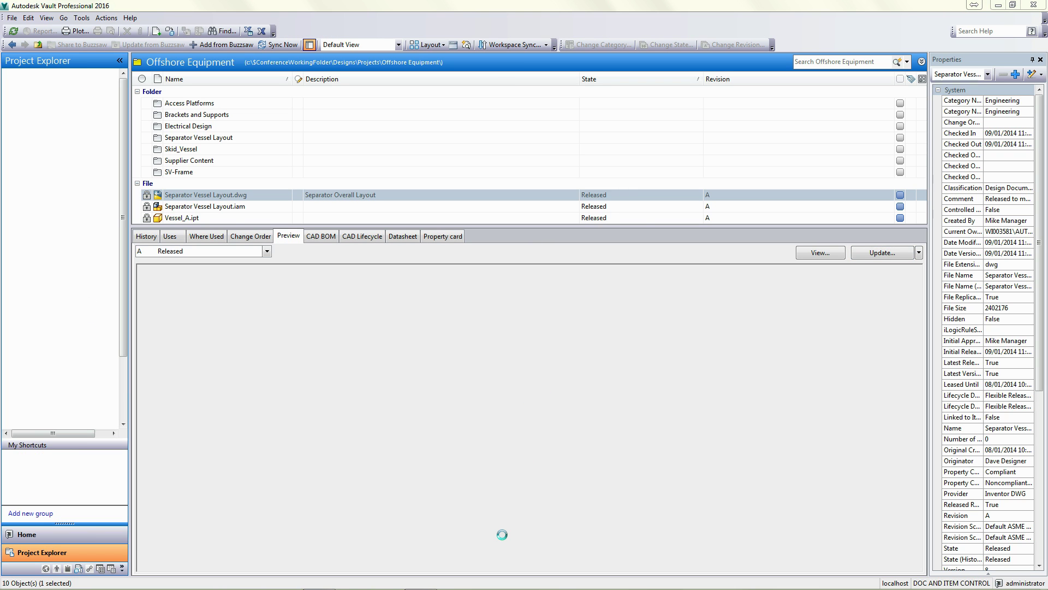
scroll(685, 526, up, 3)
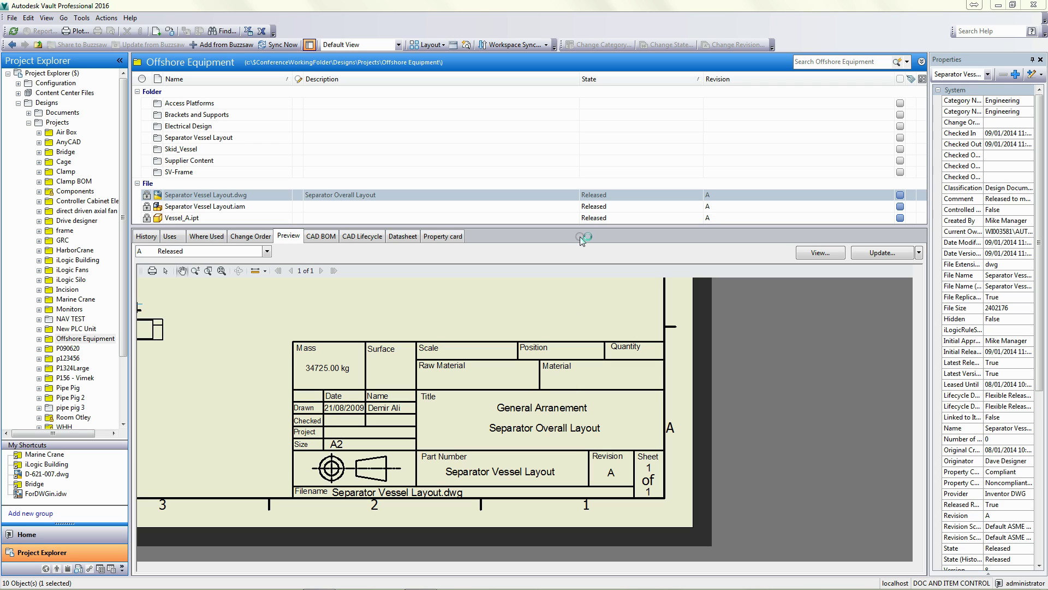
Change Separator Vessel Layout.dwg's lifecycle state from Released to Quick-Change.
click(581, 199)
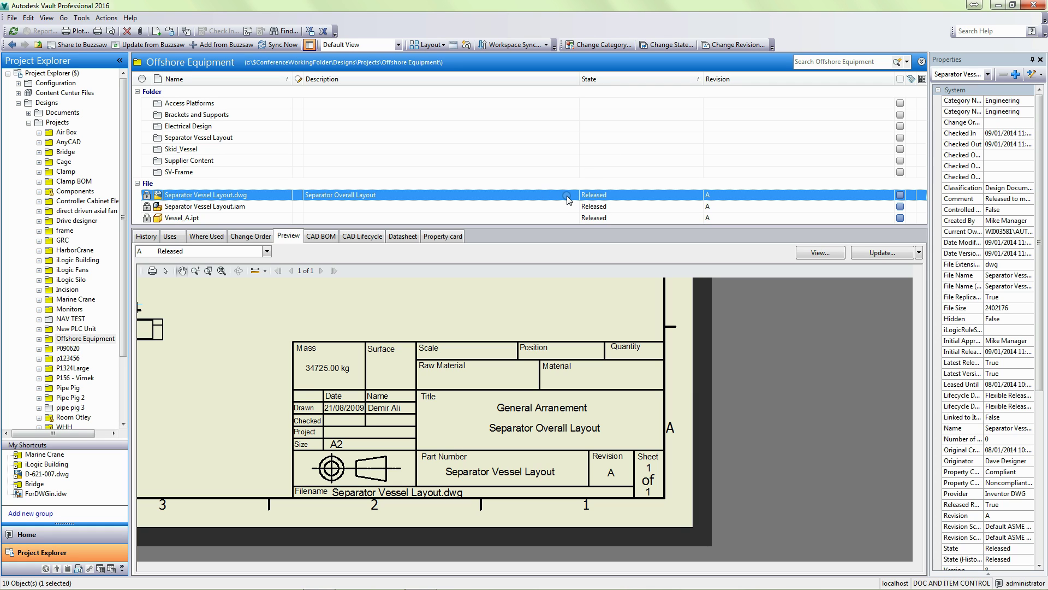
click(657, 45)
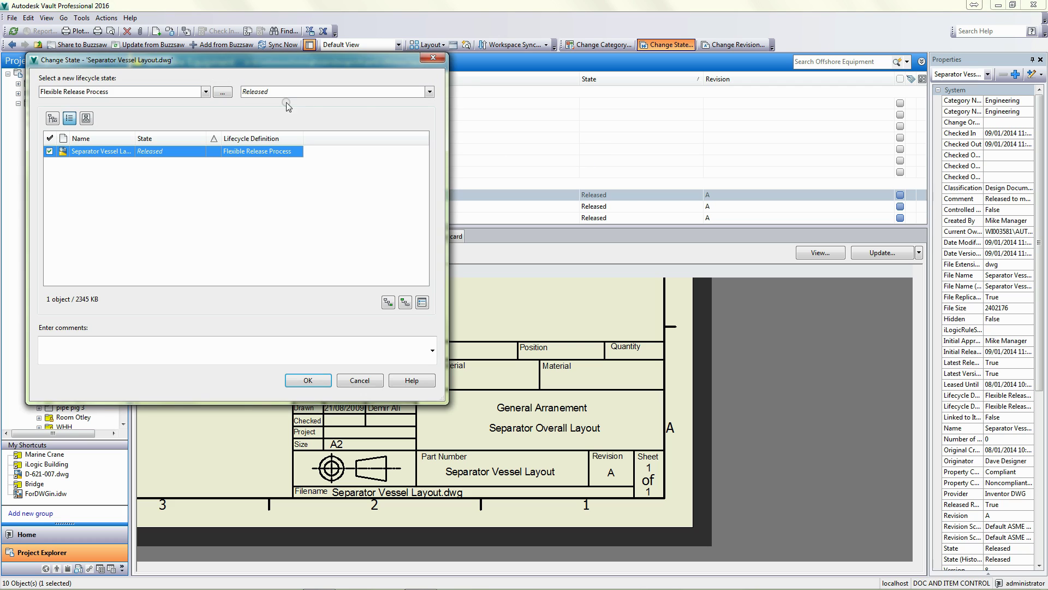
click(289, 92)
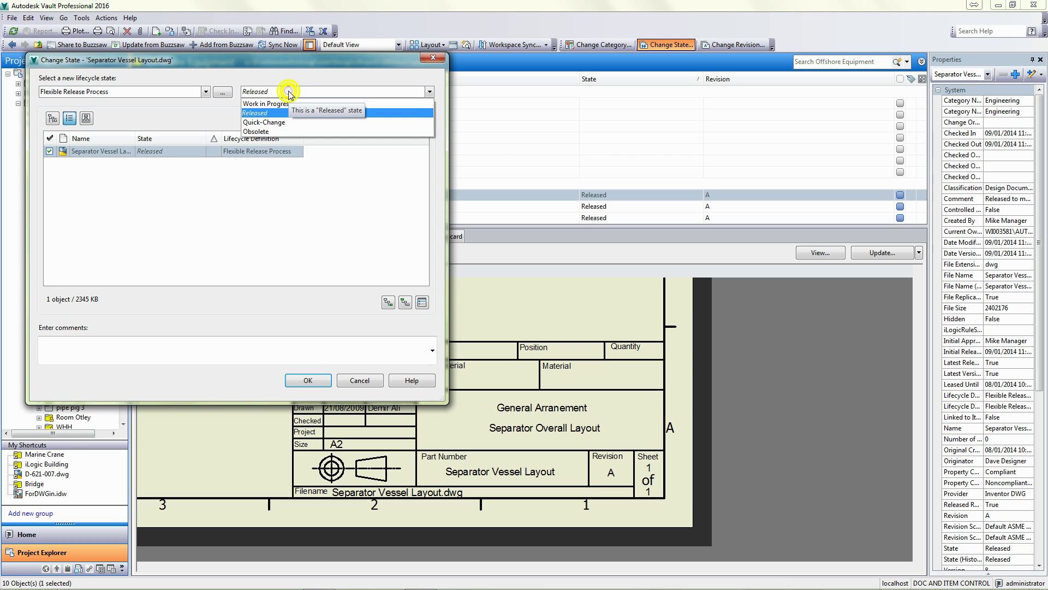
click(289, 129)
click(308, 380)
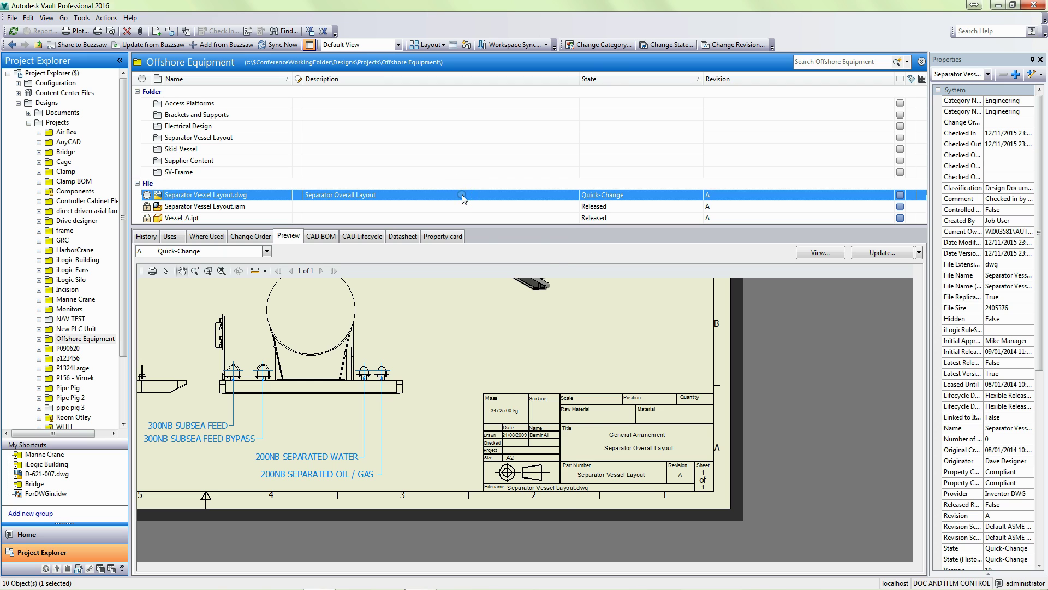
Run the Naviate custom action 'swap title block from template' on the client for Separator Vessel Layout.dwg.
right_click(461, 198)
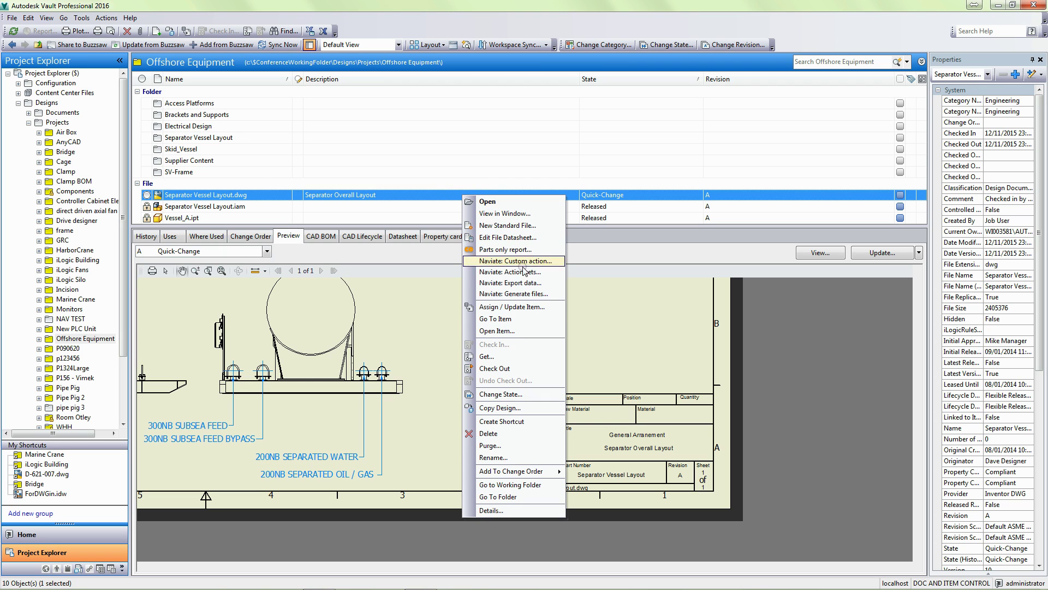
click(522, 264)
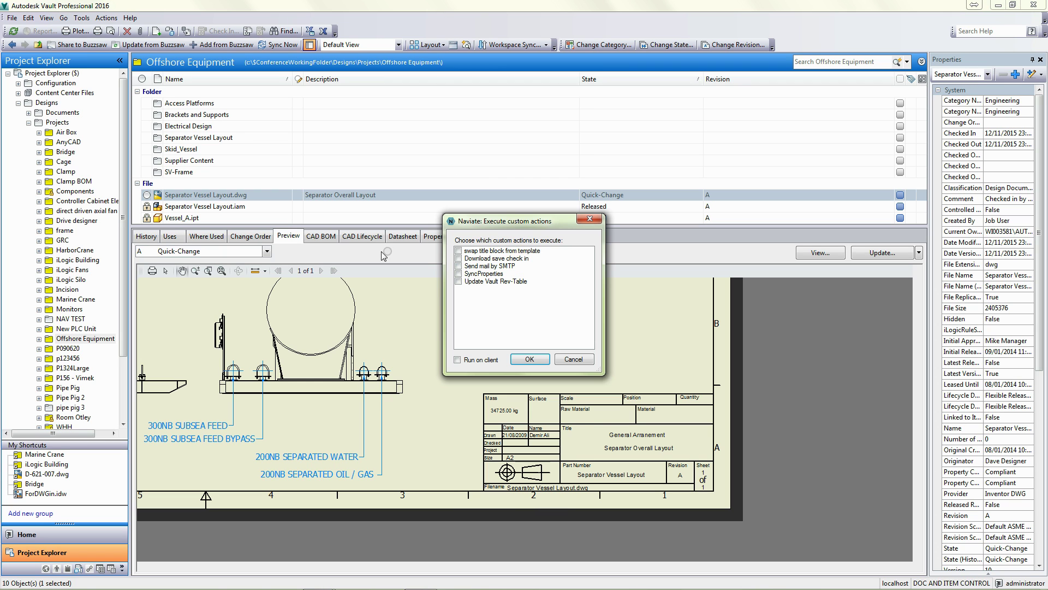
click(459, 251)
click(482, 361)
click(530, 359)
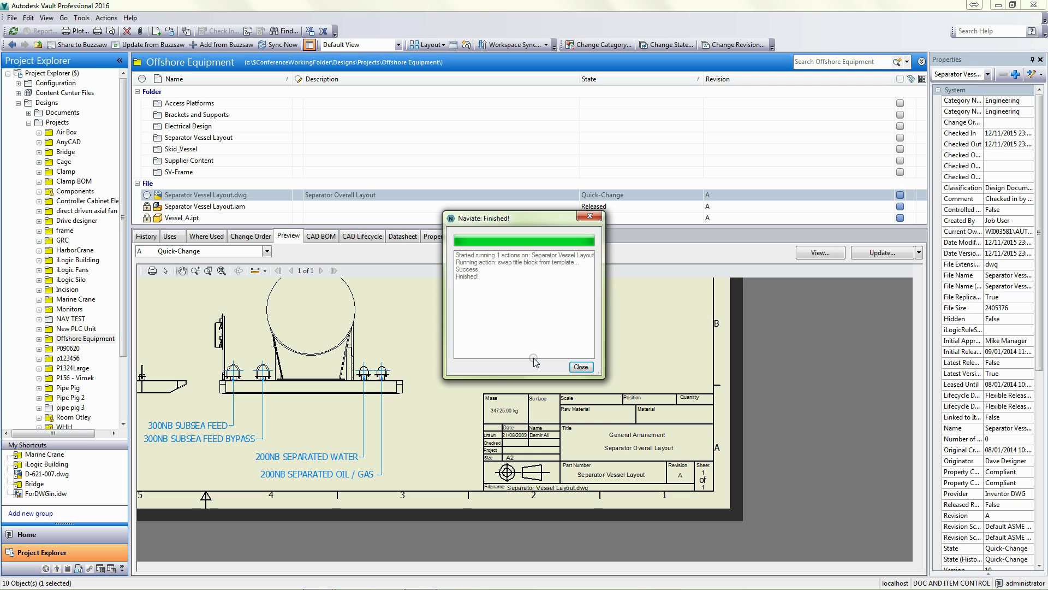
click(581, 367)
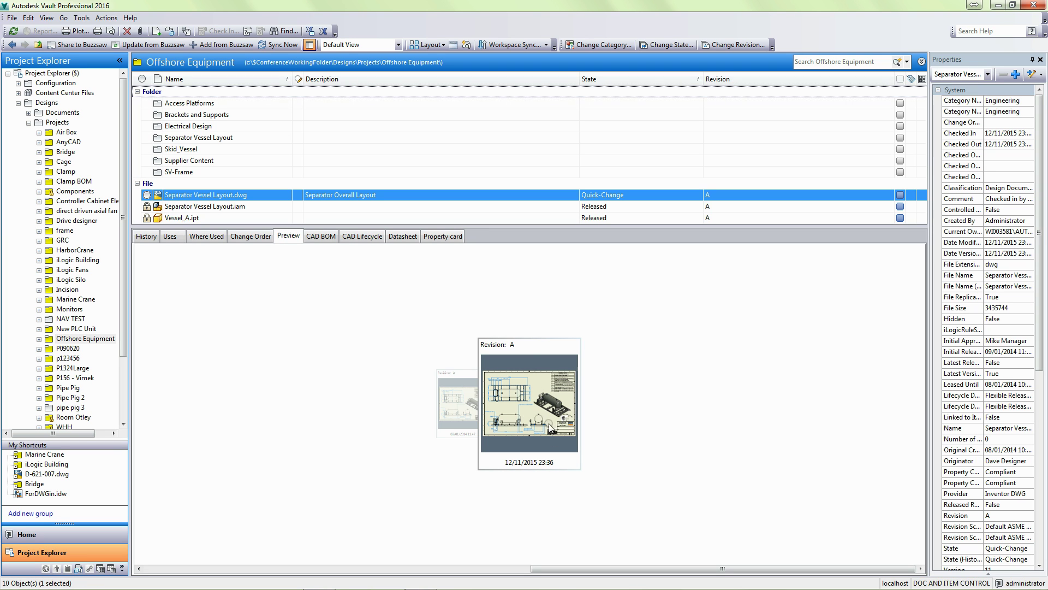
Preview the updated drawing and look at the Naviate action set list before closing it.
double_click(538, 425)
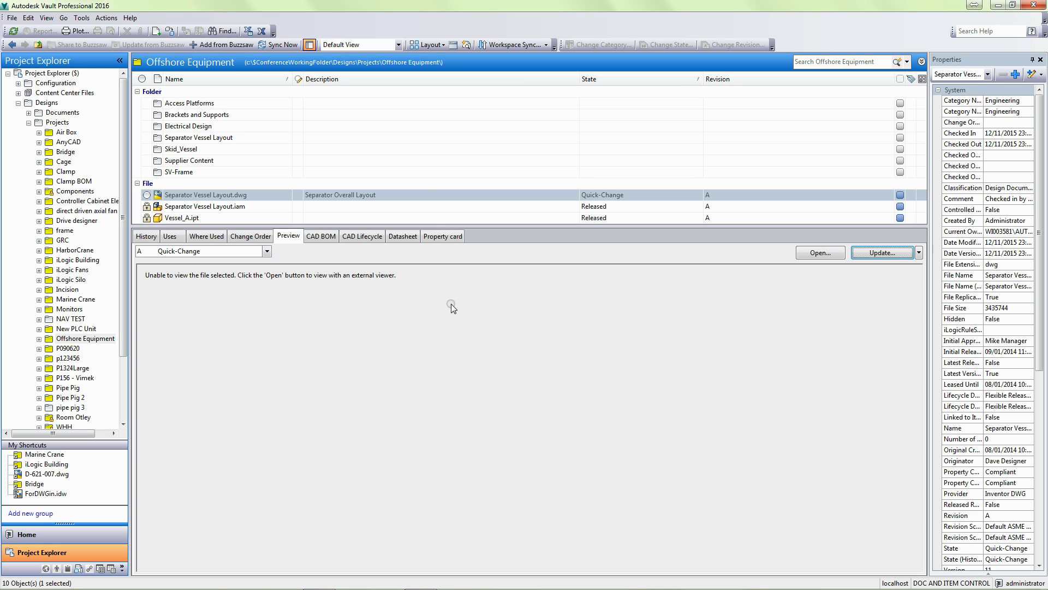
right_click(427, 192)
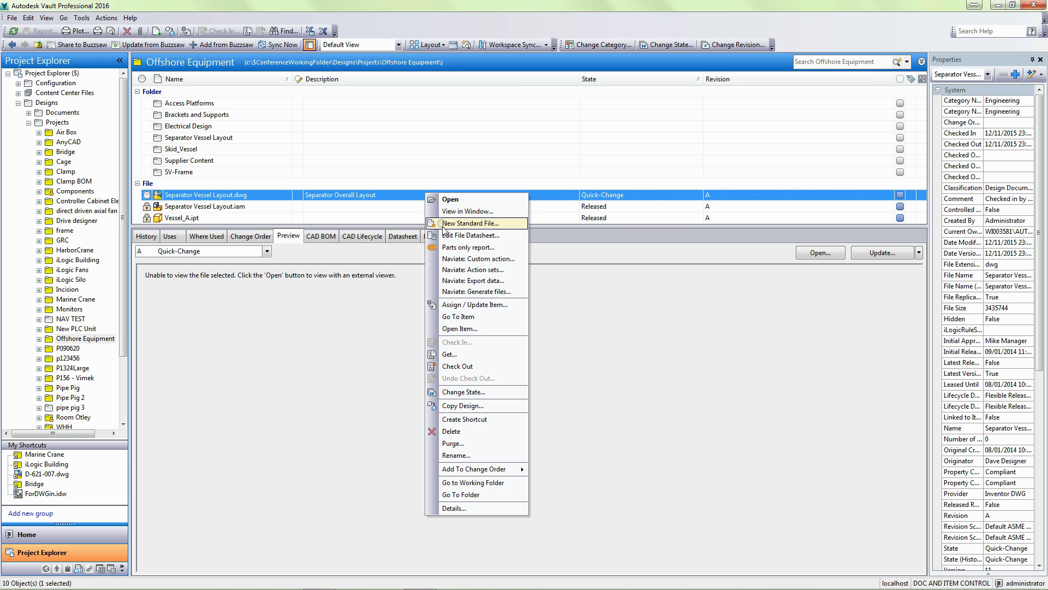
click(459, 270)
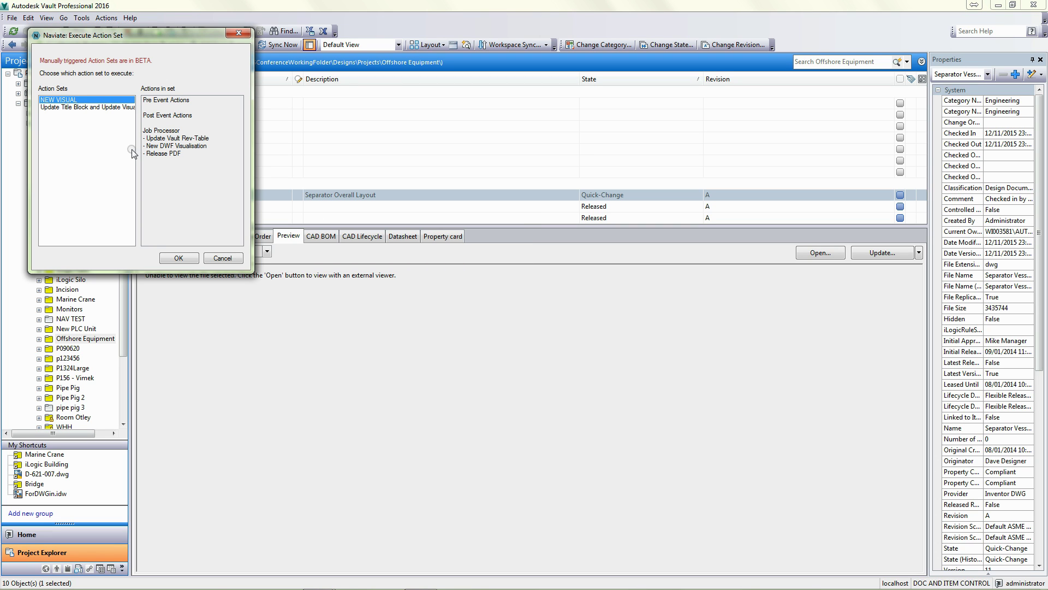
click(222, 257)
Request a New DWF Visualisation for Separator Vessel Layout.dwg through Naviate Generate files.
right_click(350, 194)
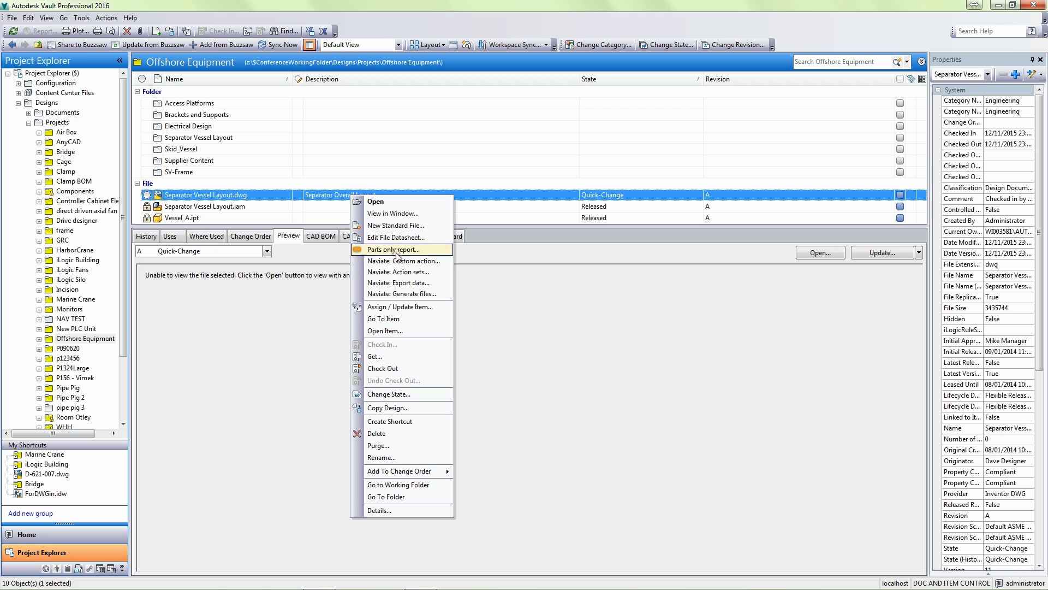
click(403, 292)
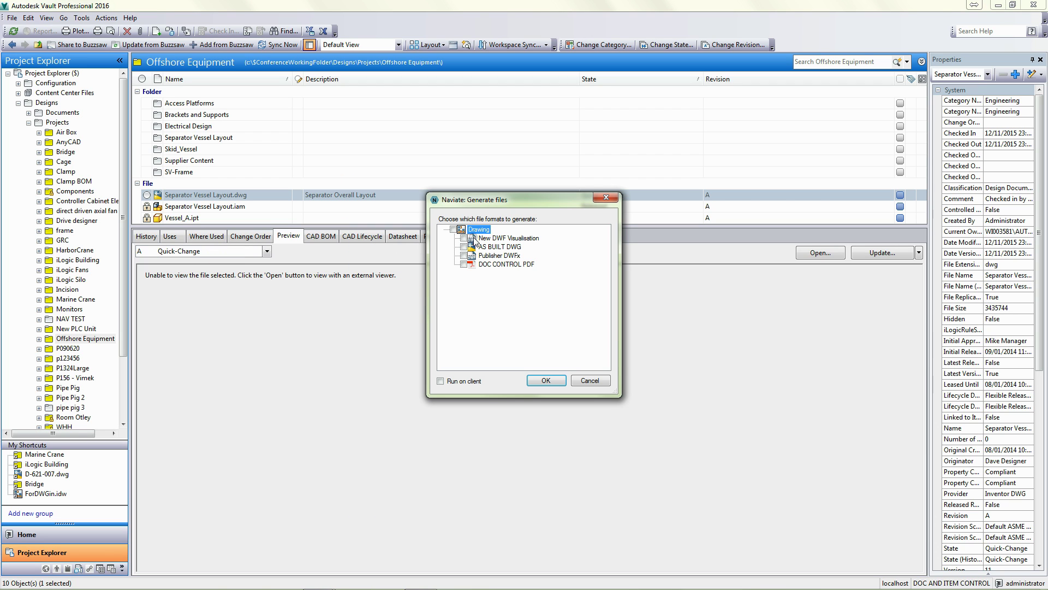
click(464, 238)
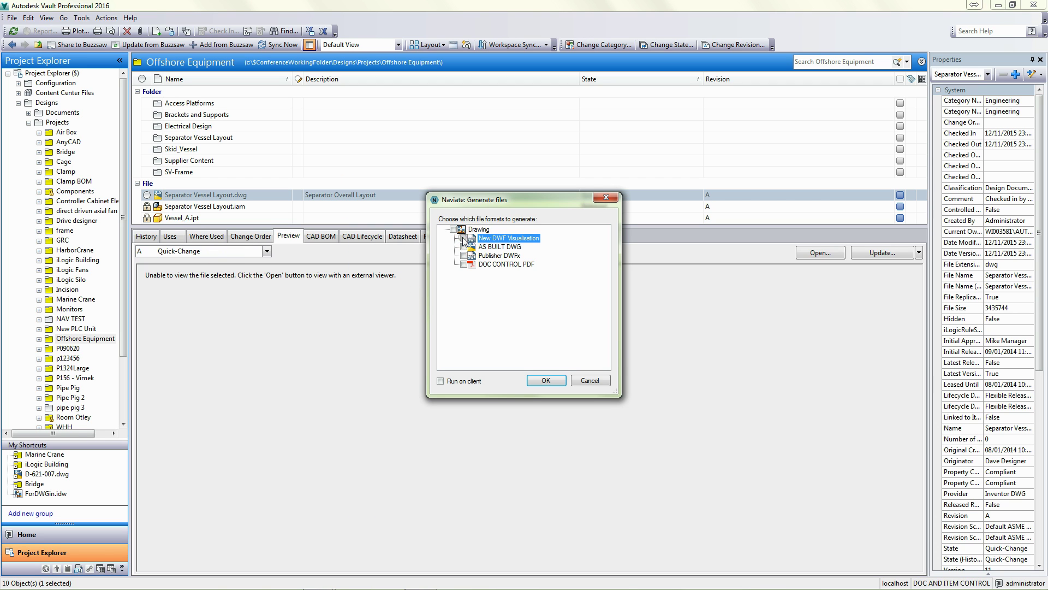
click(544, 382)
click(416, 583)
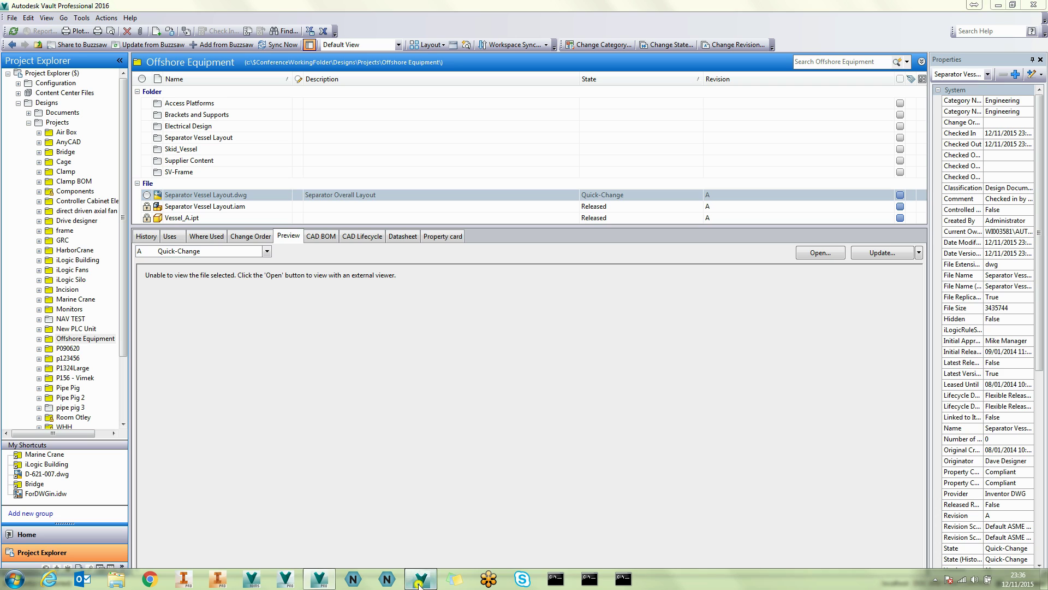
Resume the paused Job Processor from its File menu so the DWF job runs.
click(578, 361)
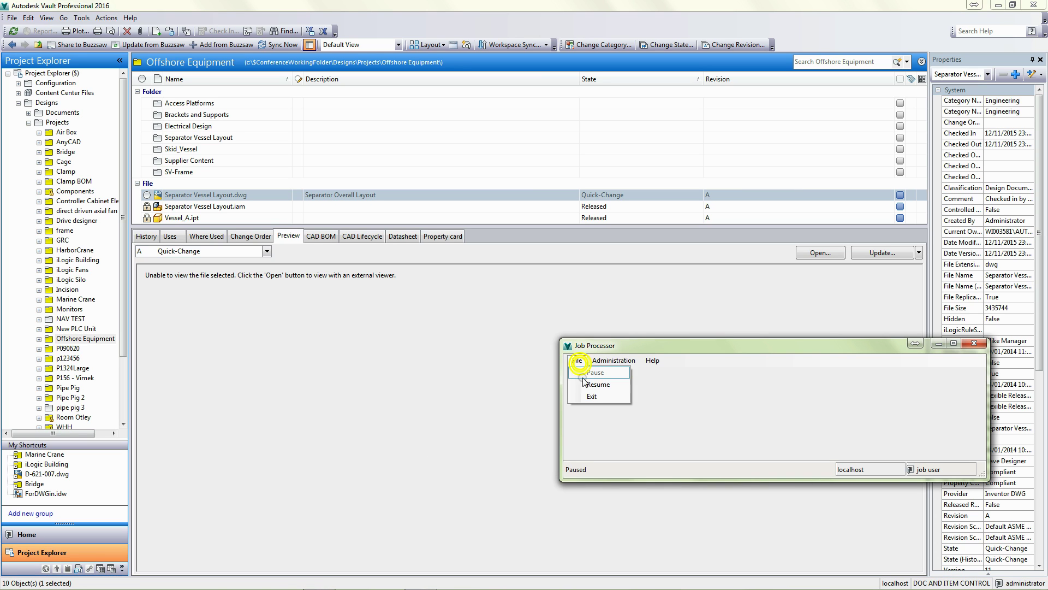
click(585, 383)
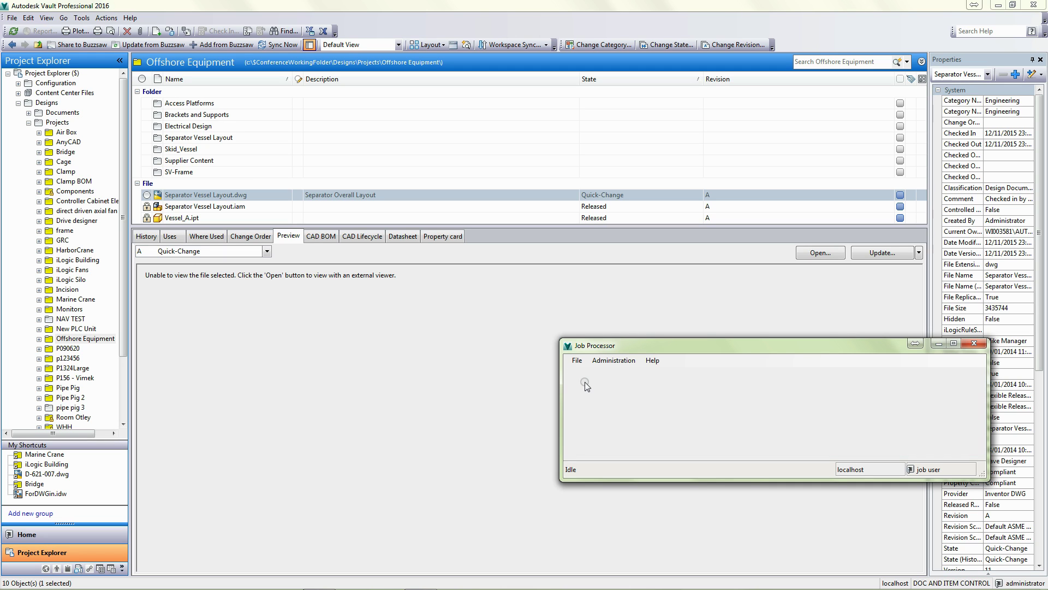
Load the regenerated DWF preview and zoom and pan to inspect the new template title block.
click(427, 194)
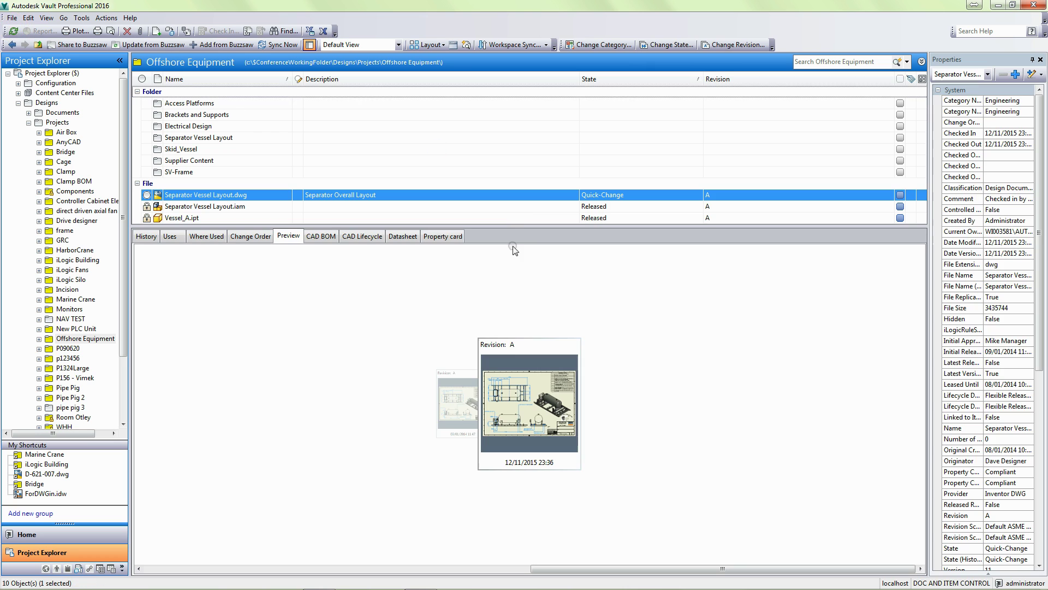
click(532, 421)
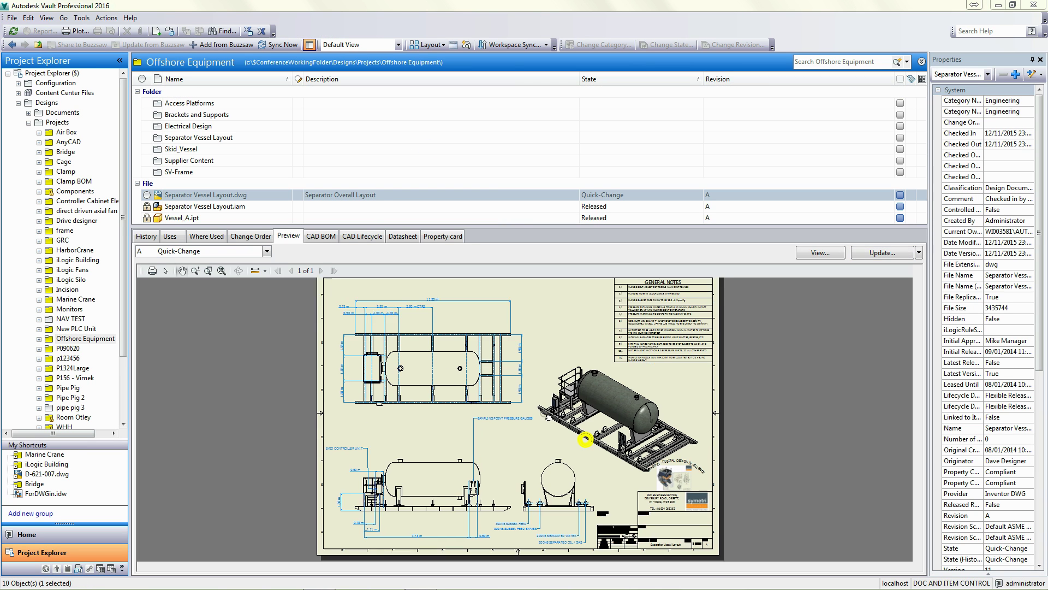
scroll(585, 438, up, 3)
mouse_move(574, 441)
middle_down()
mouse_move(411, 434)
mouse_move(447, 388)
mouse_move(546, 382)
mouse_move(579, 393)
middle_up()
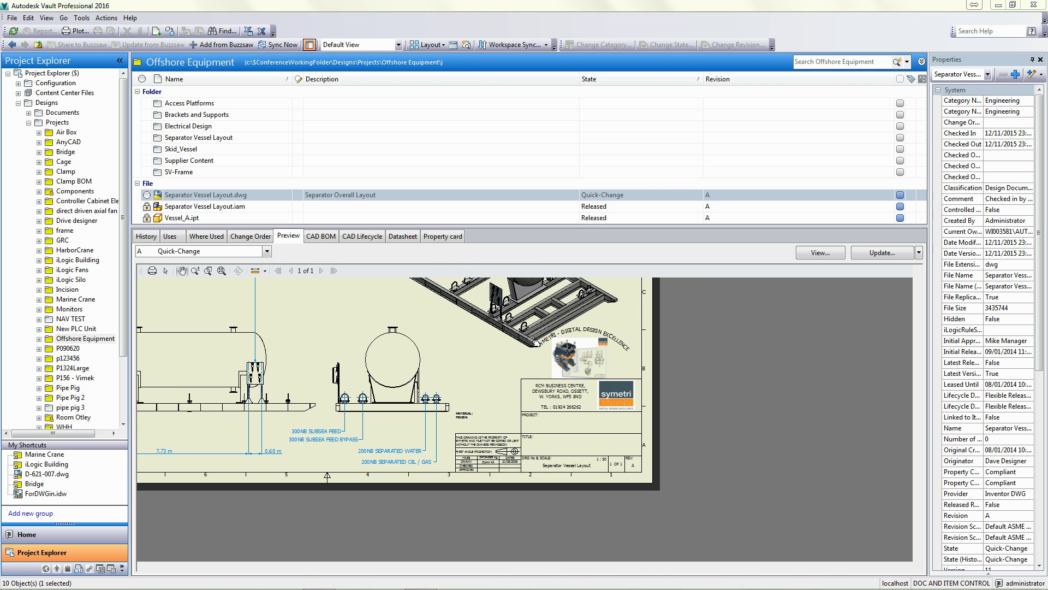
scroll(532, 344, up, 2)
scroll(526, 344, down, 5)
middle_drag(526, 345, 595, 423)
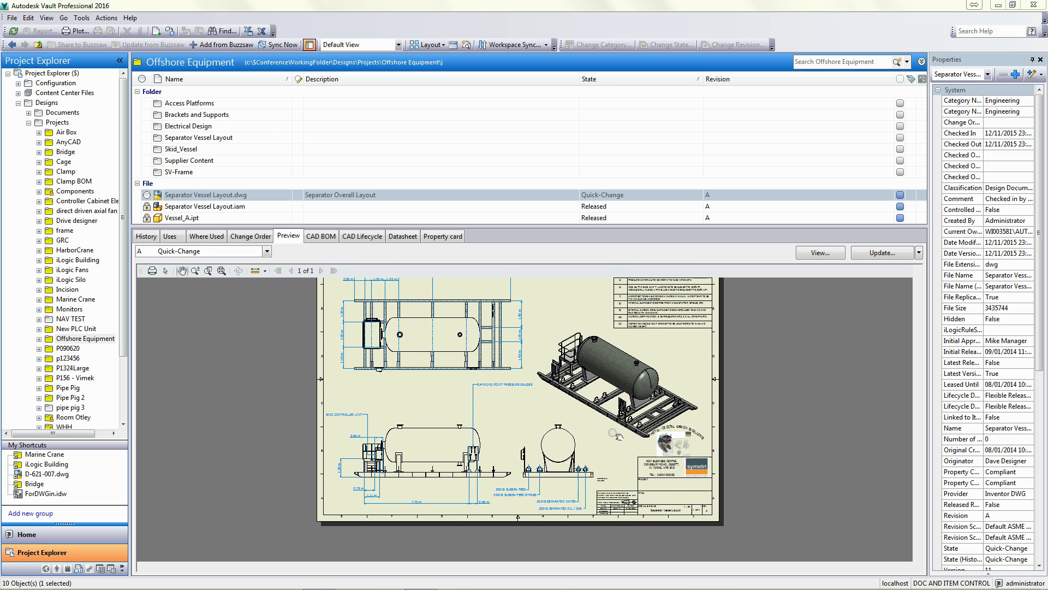
scroll(611, 434, up, 3)
scroll(624, 445, down, 4)
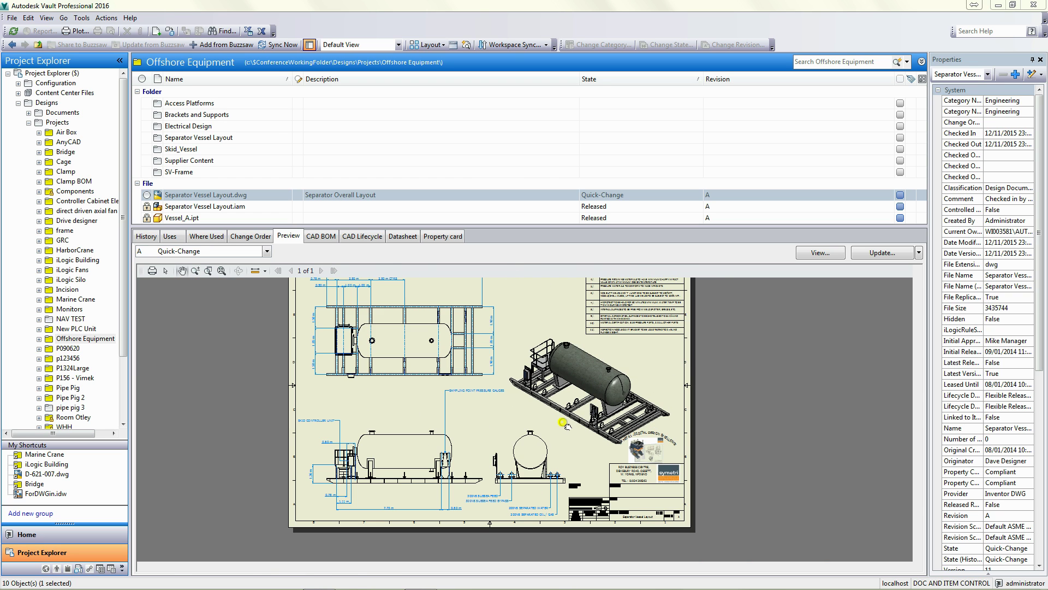
Search the Designs folder for 'dwg' to list all drawing files.
click(38, 102)
click(803, 61)
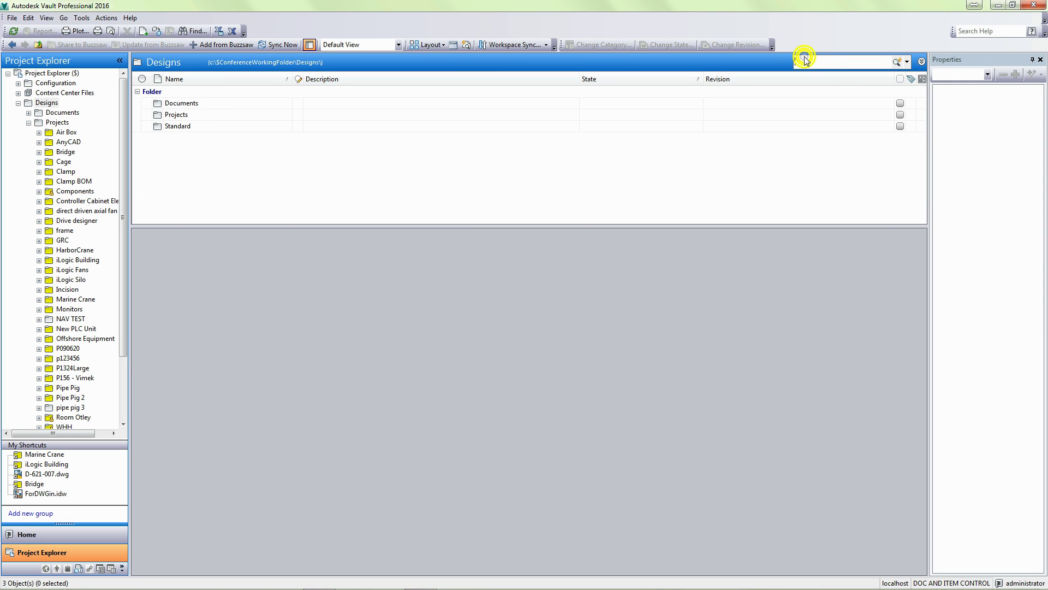
text(dwg)
key(Return)
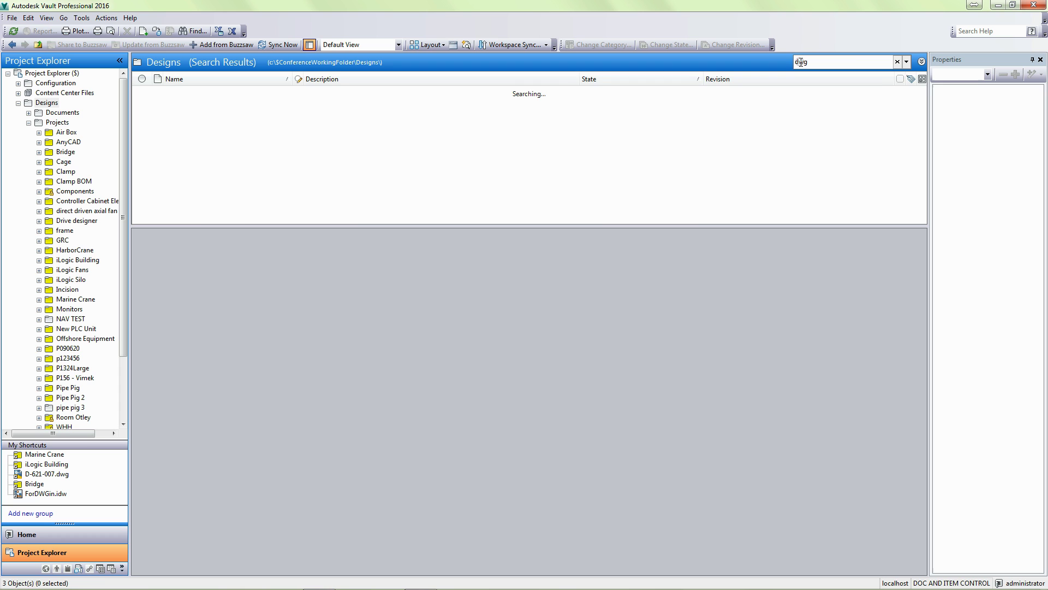
Select the 22 drawings from Transformer Unit.dwg up to AS BUILT - D-621-007 - AS BUILT.dwg.
drag(518, 226, 521, 390)
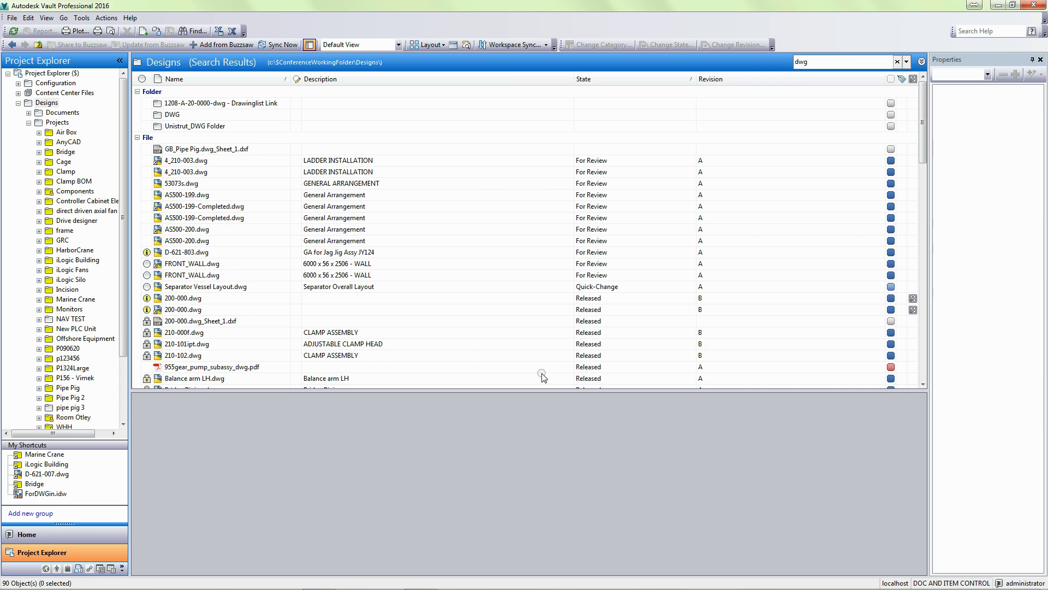
middle_click(305, 220)
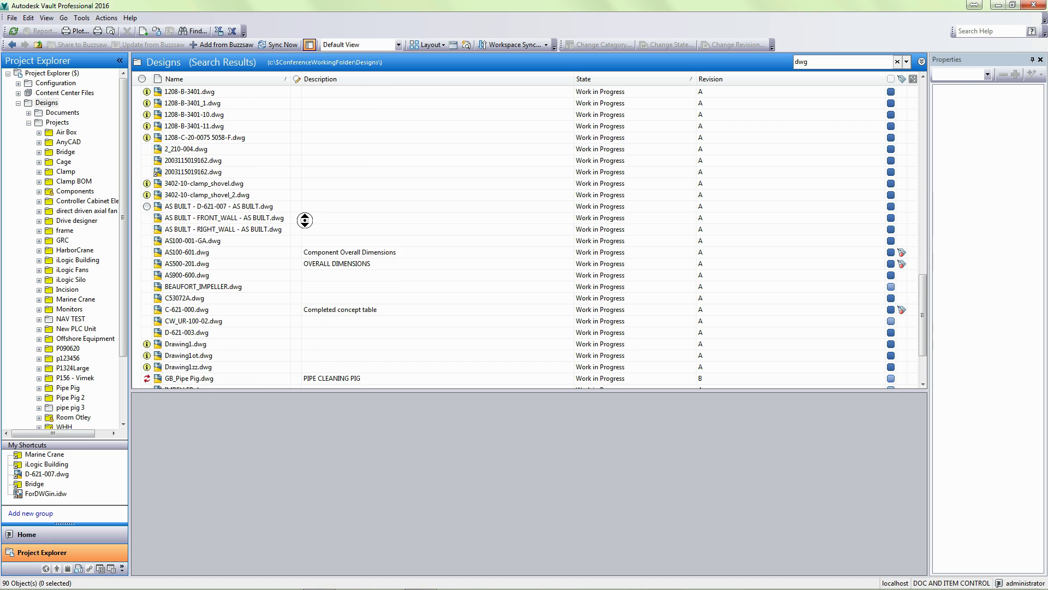
middle_click(304, 220)
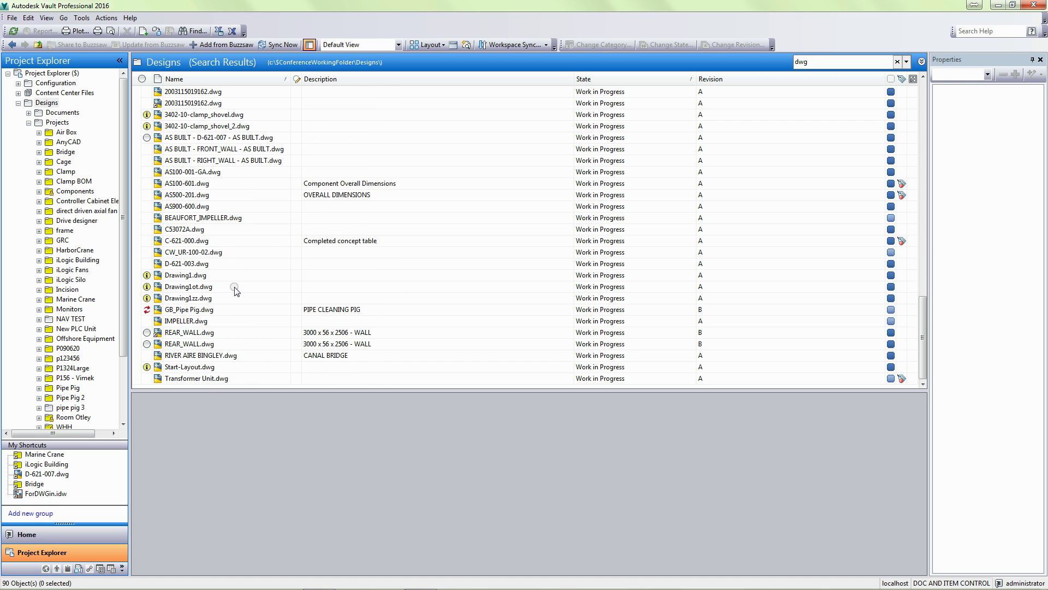
click(203, 379)
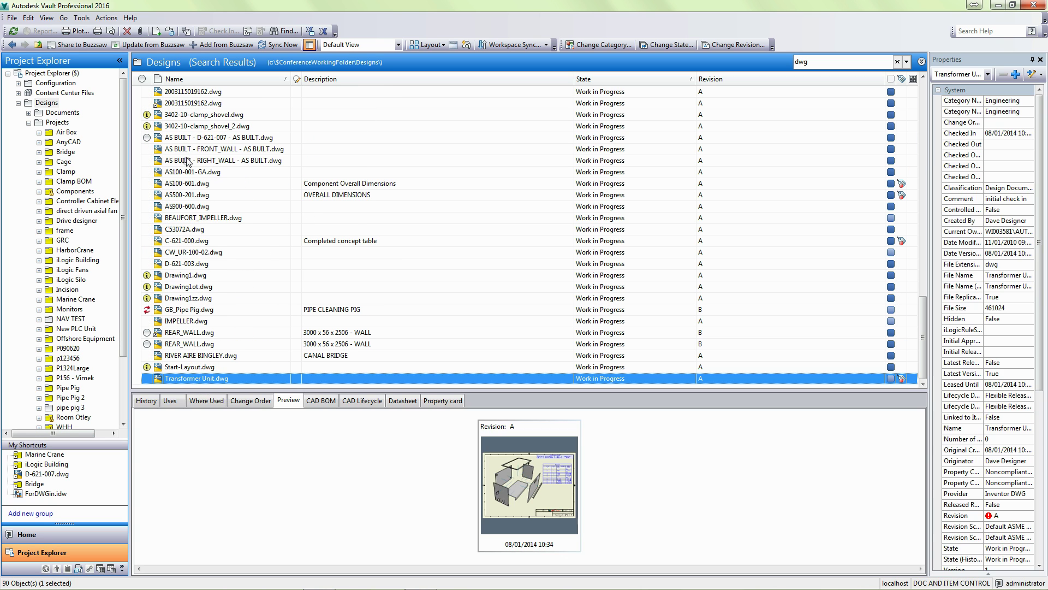
shift+click(180, 137)
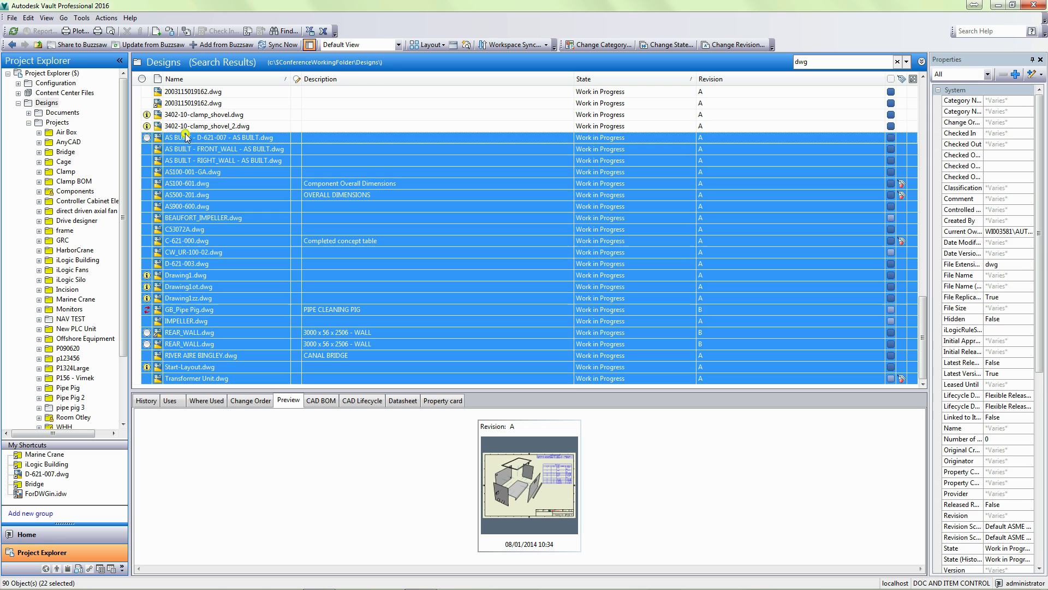
right_click(243, 181)
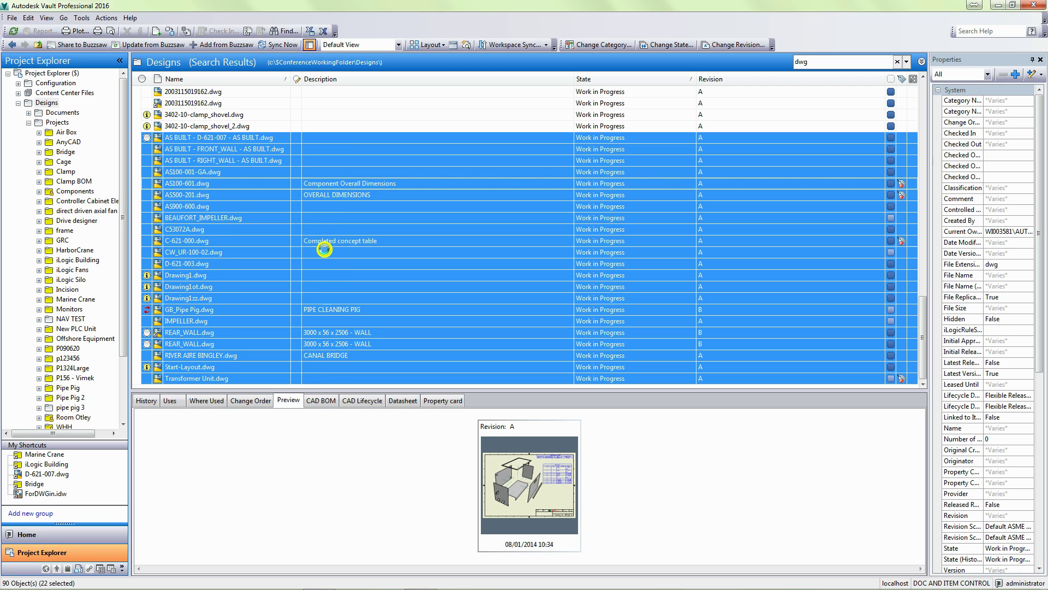
click(325, 247)
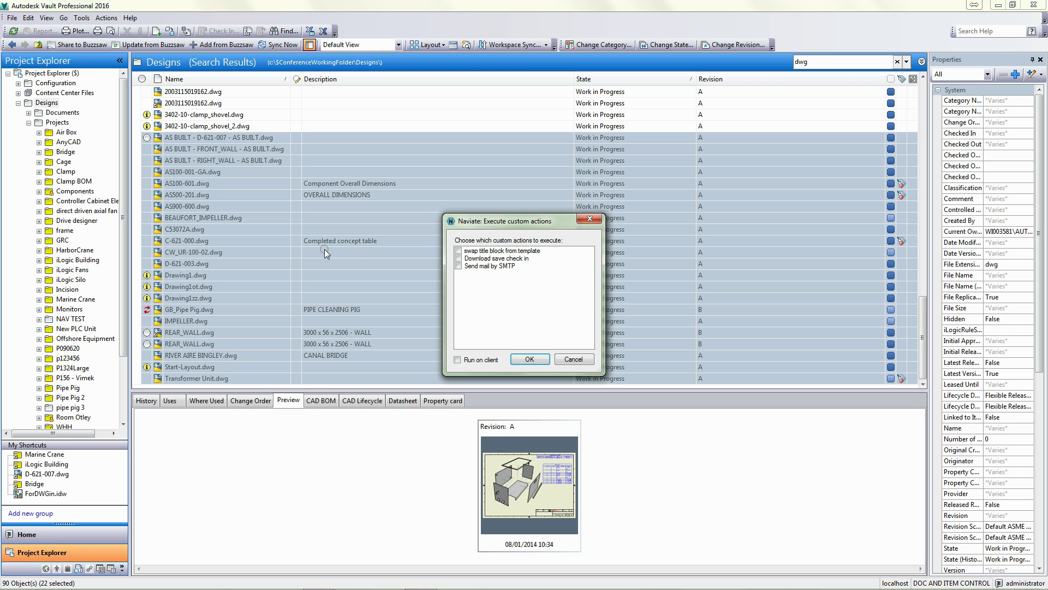
click(458, 250)
click(570, 361)
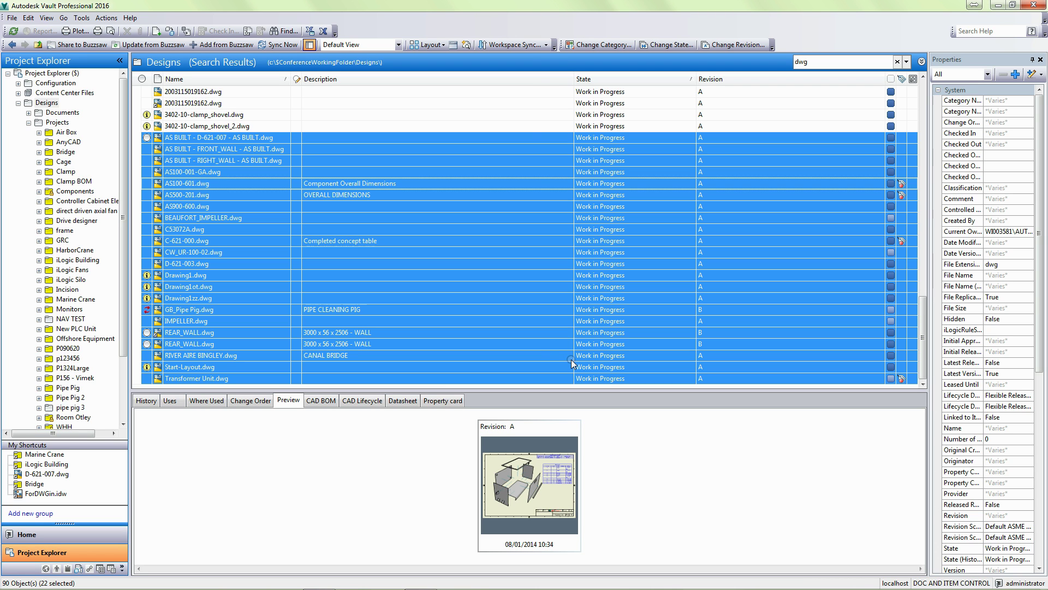